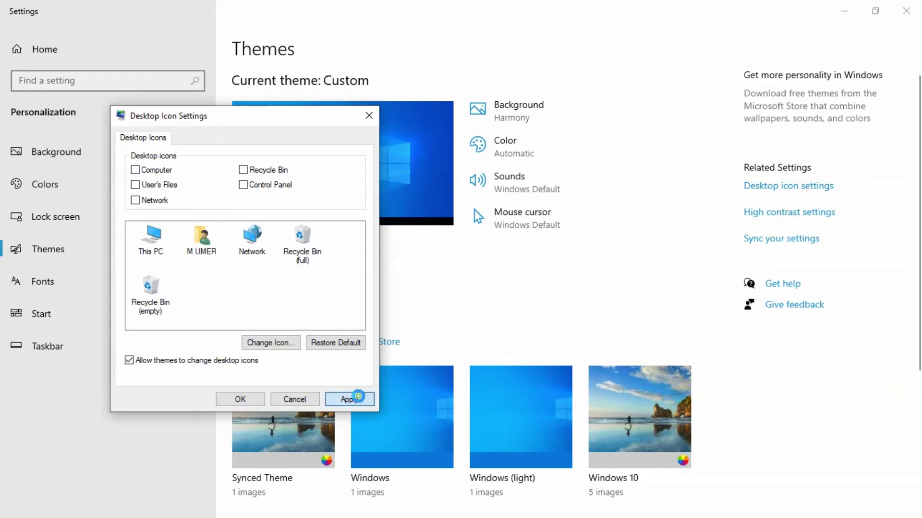
Confirm the desktop icon settings with all system icons hidden and close the Settings window.
click(232, 399)
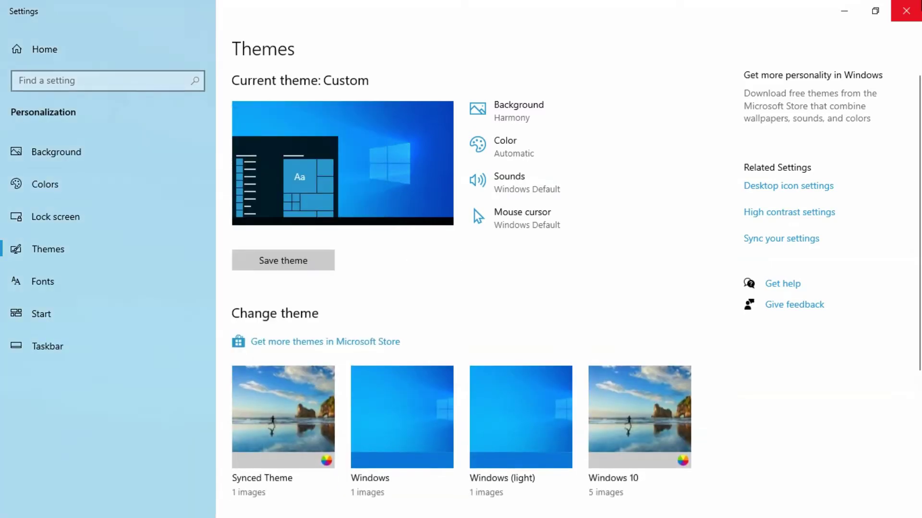
click(911, 6)
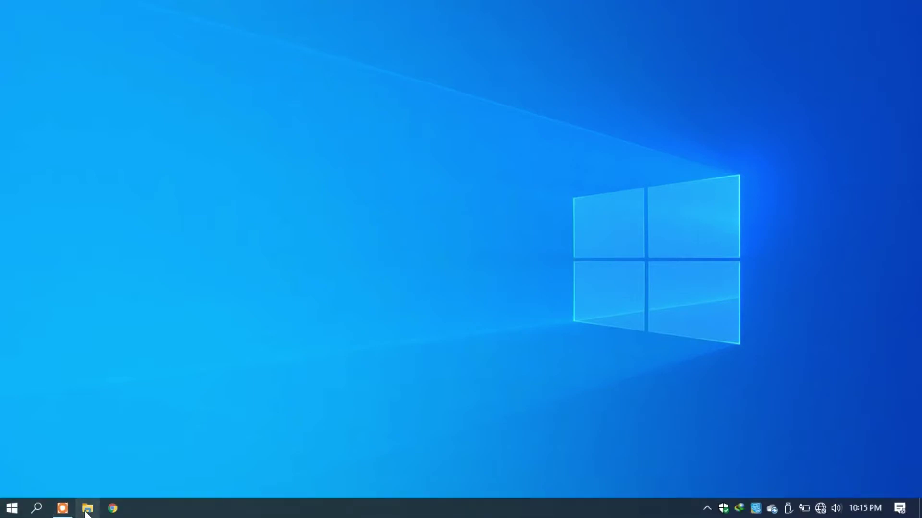
Open the CCCOMA_X64FRE_EN-US_DV9 (G:) drive in File Explorer.
click(87, 509)
click(82, 510)
click(53, 338)
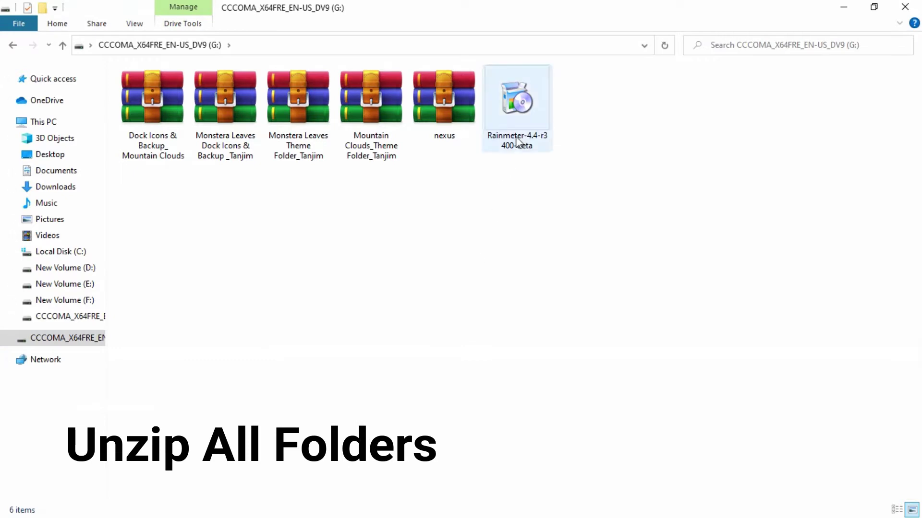
Extract the nexus archive into its own folder on the G: drive.
right_click(460, 120)
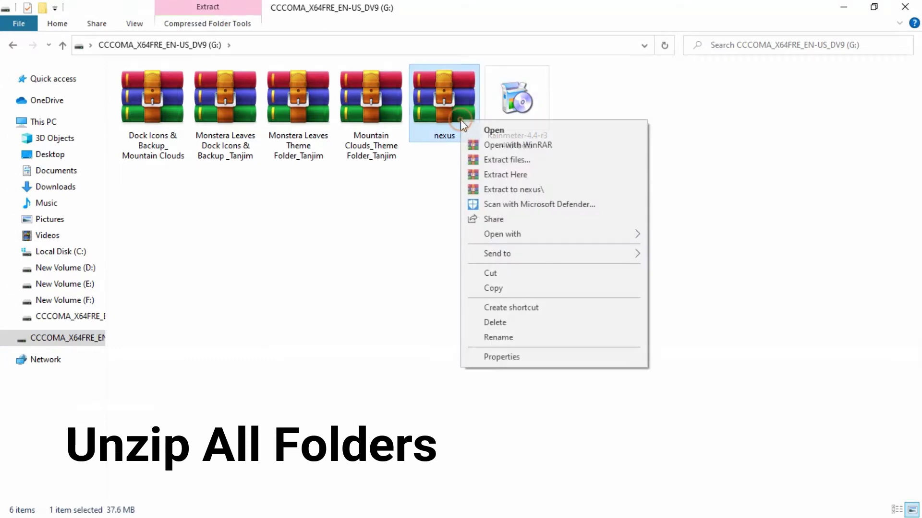
click(504, 160)
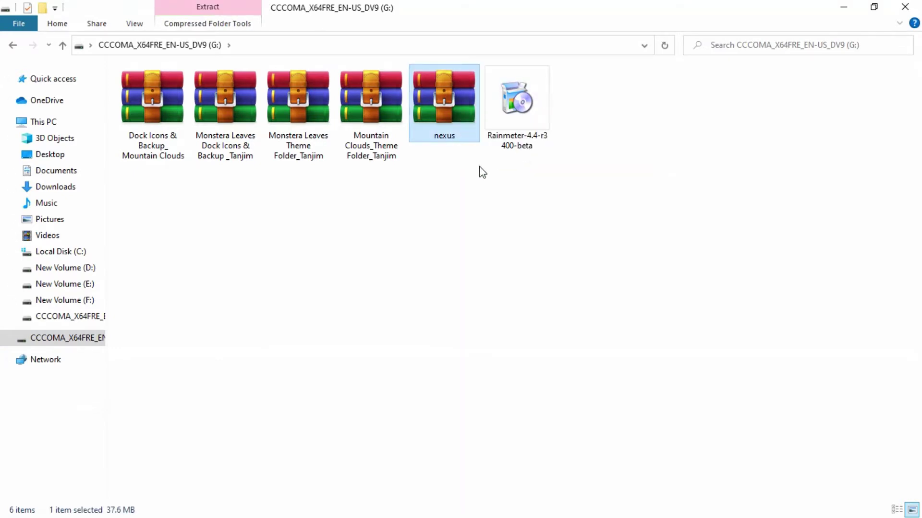
click(499, 404)
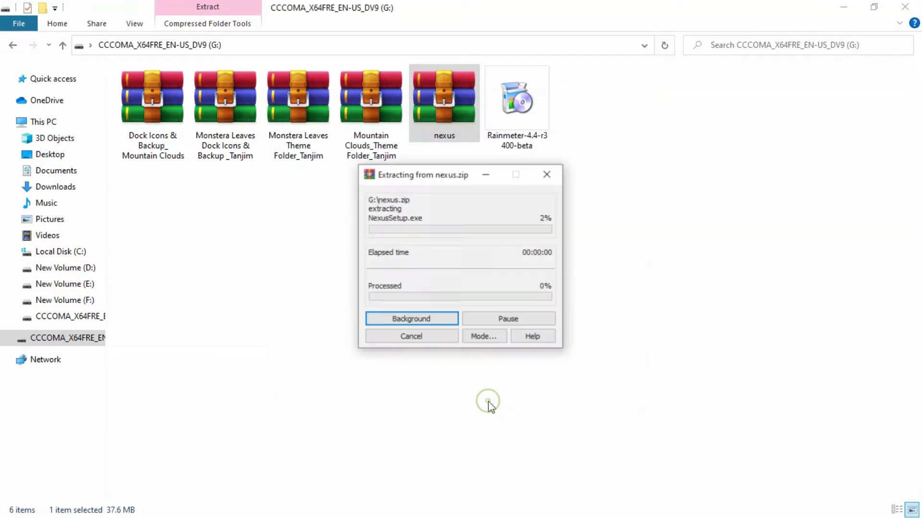
Open the extracted nexus folder and try to run NexusSetup.
double_click(586, 124)
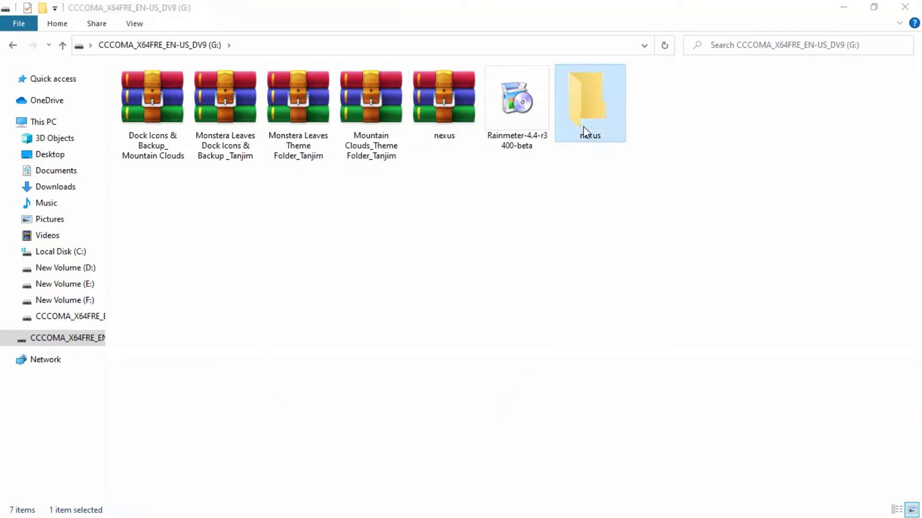
click(367, 96)
double_click(365, 94)
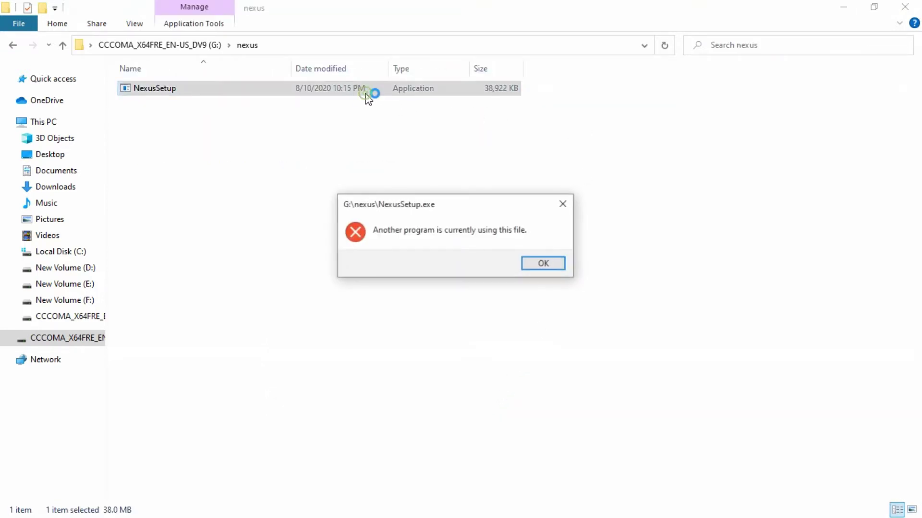
click(536, 267)
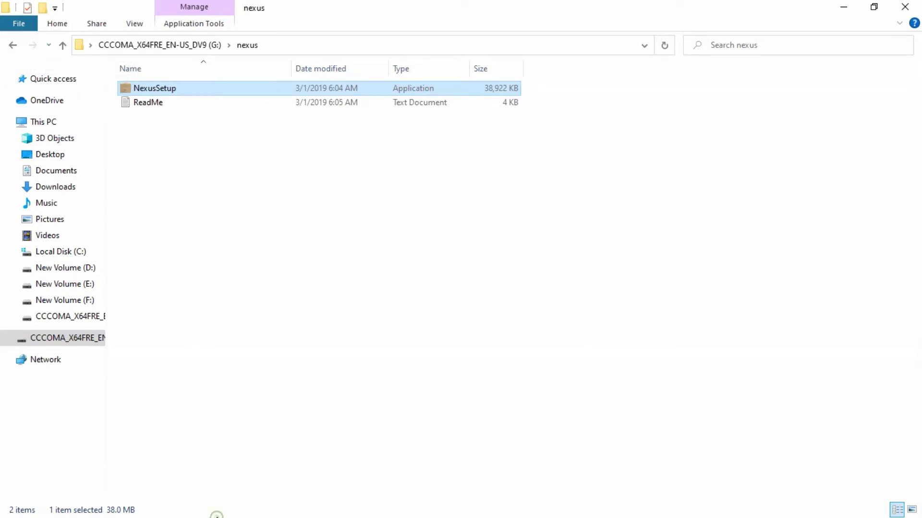
click(834, 9)
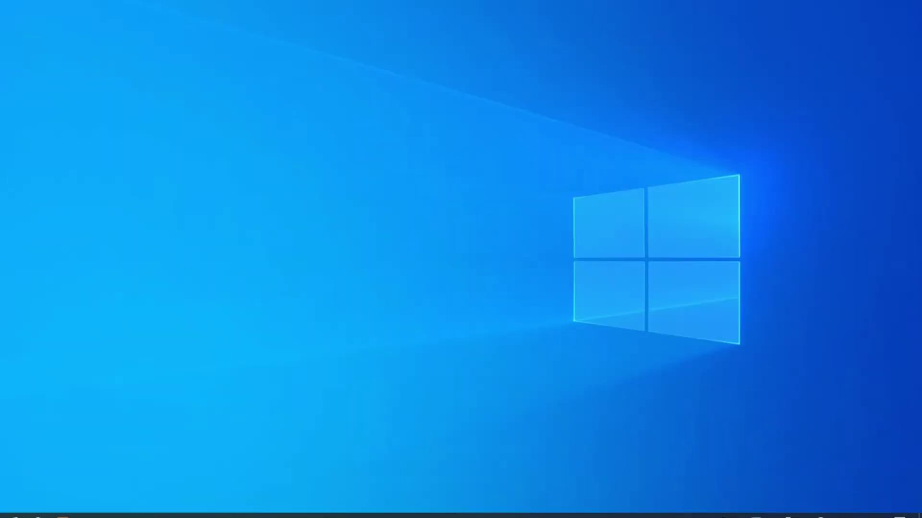
click(87, 508)
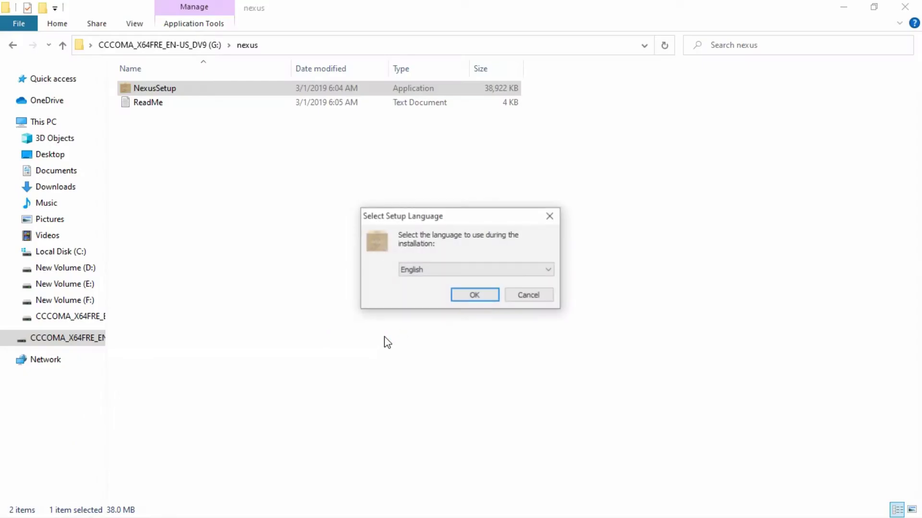
Install Nexus 19.2 in English, accepting the license agreement and the default Winstep folders, and finish with Launch Nexus enabled.
click(475, 296)
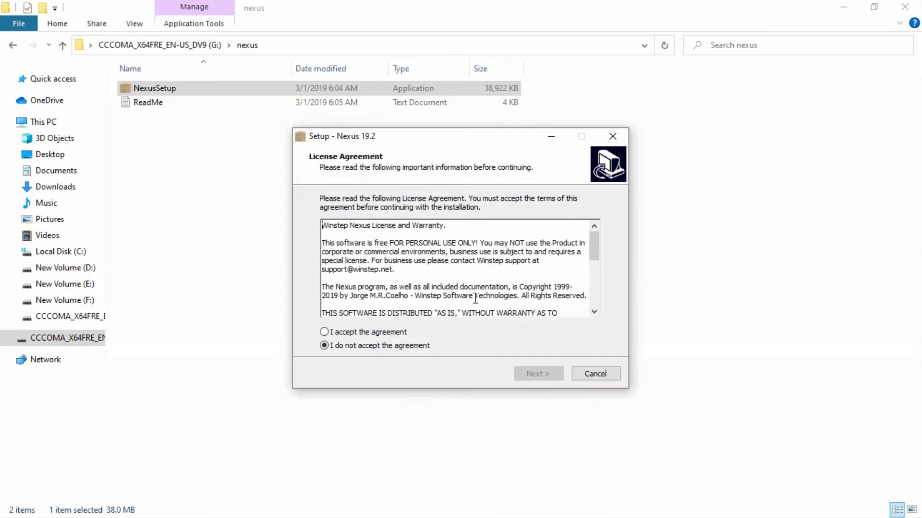
click(405, 331)
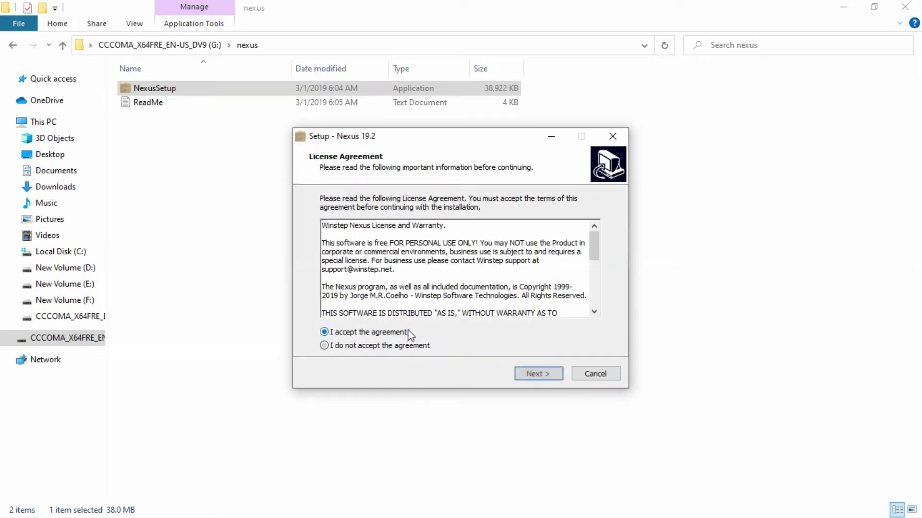
click(518, 375)
click(538, 374)
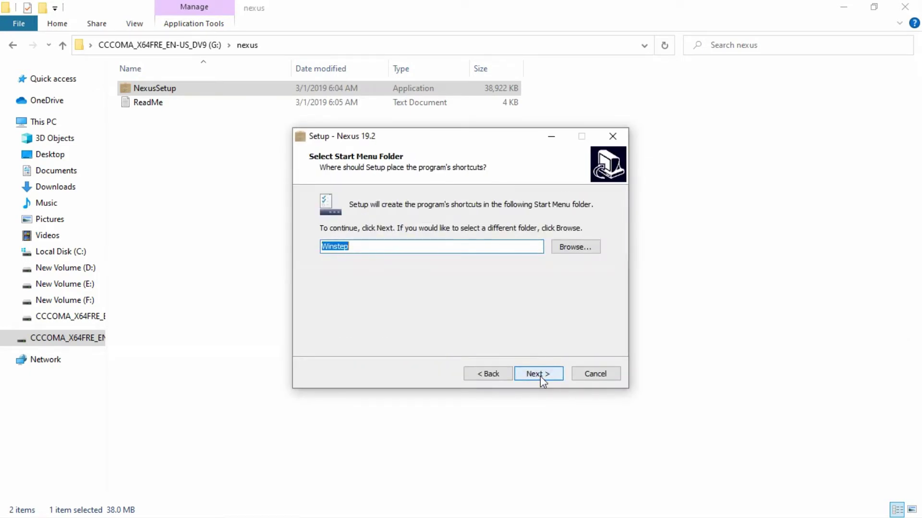
click(538, 376)
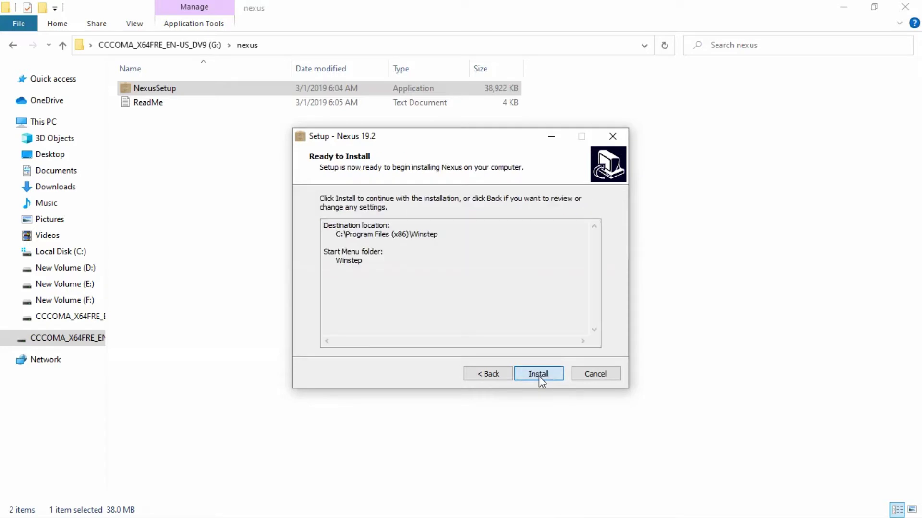
click(539, 376)
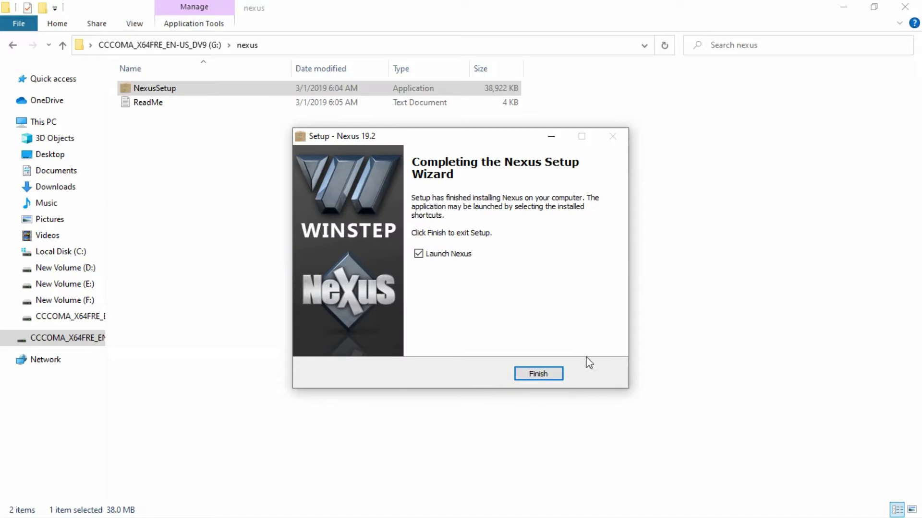
click(528, 377)
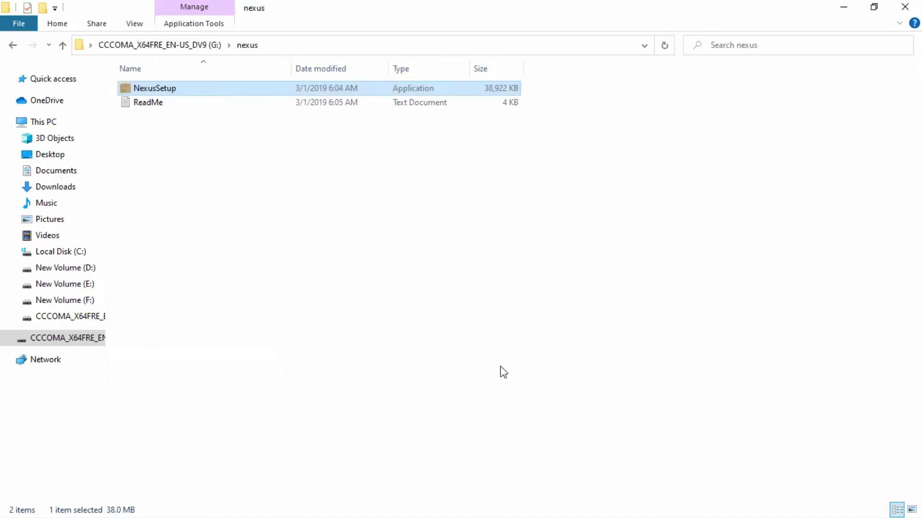
Return to the G: drive and extract the four Mountain Clouds and Monstera Leaves archives into G:\Files.
click(11, 46)
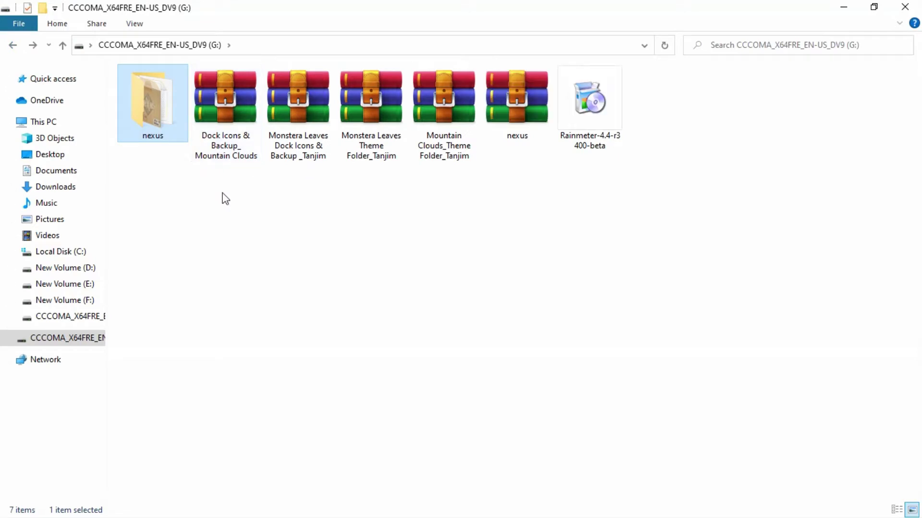
drag(222, 193, 431, 99)
right_click(431, 100)
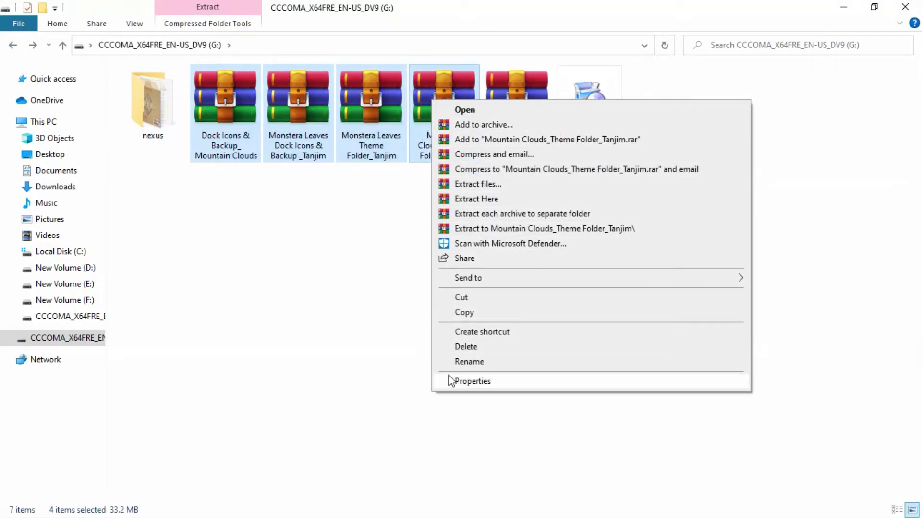
click(505, 186)
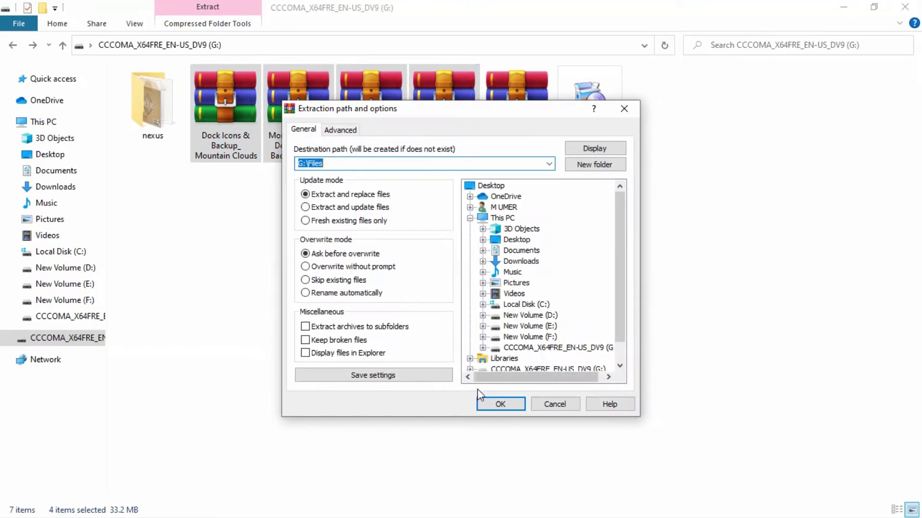
click(481, 400)
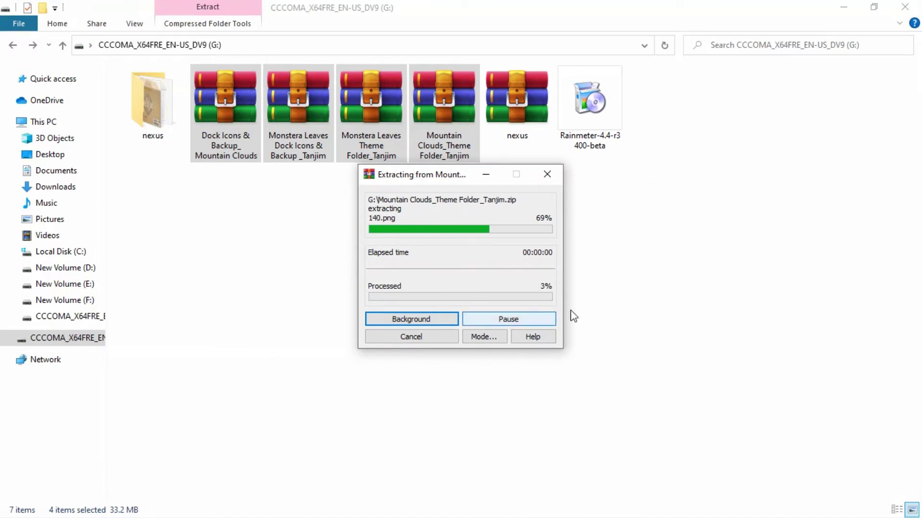
click(747, 245)
Install Rainmeter 4.4 in English with the standard installation and finish with Run Rainmeter enabled.
click(579, 127)
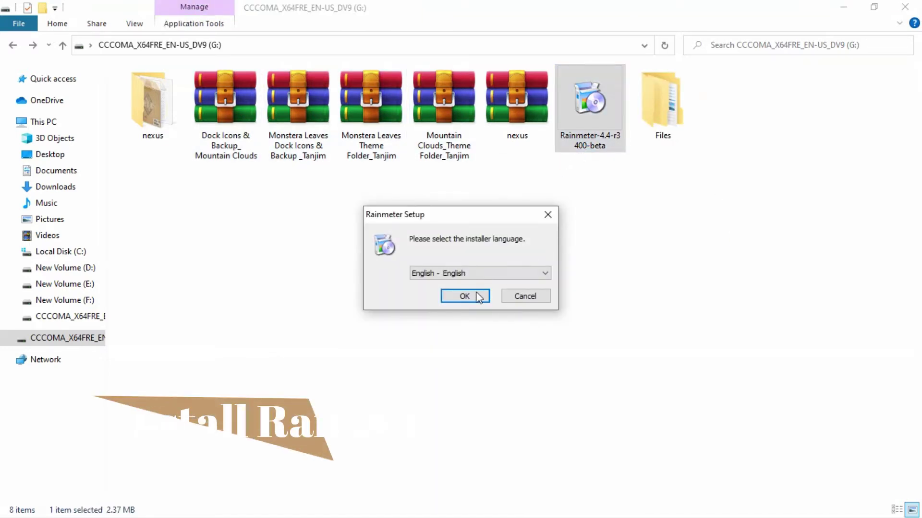
click(475, 296)
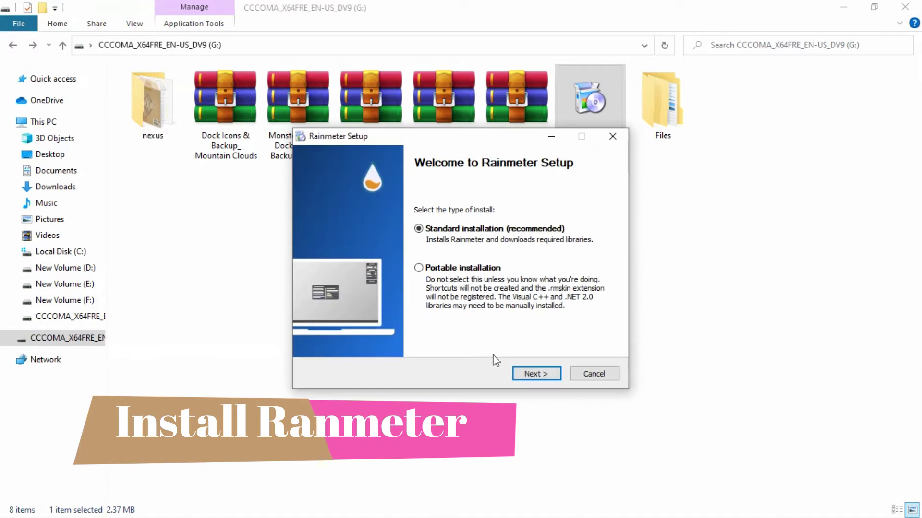
click(527, 377)
click(527, 374)
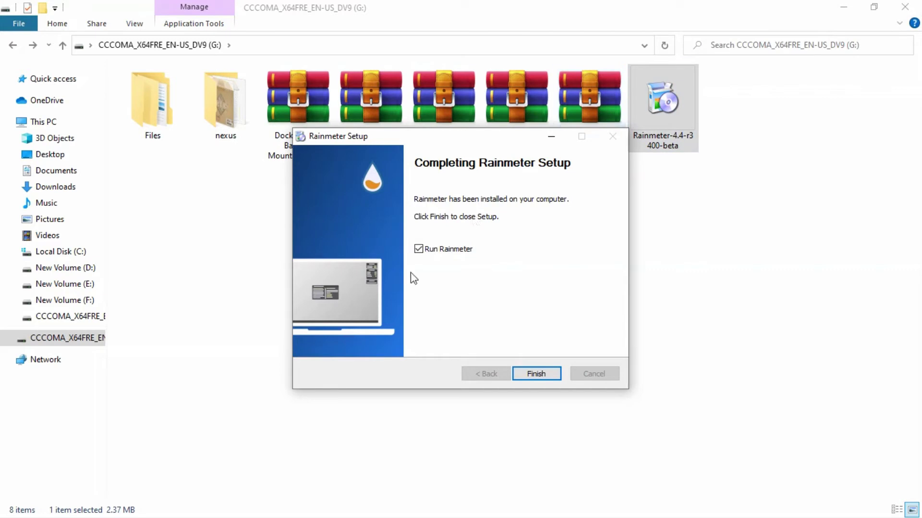
click(536, 374)
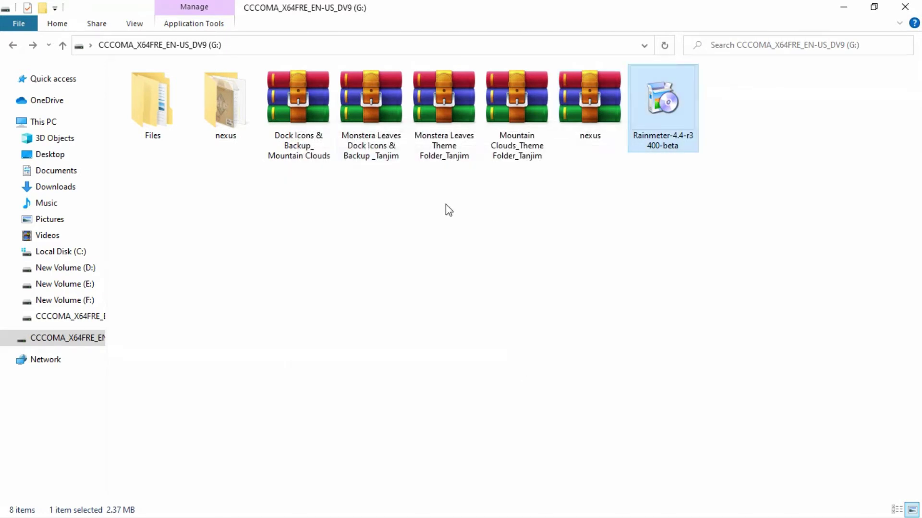
Open the extracted Files folder, then delete the Nexus shortcut from the desktop.
double_click(152, 125)
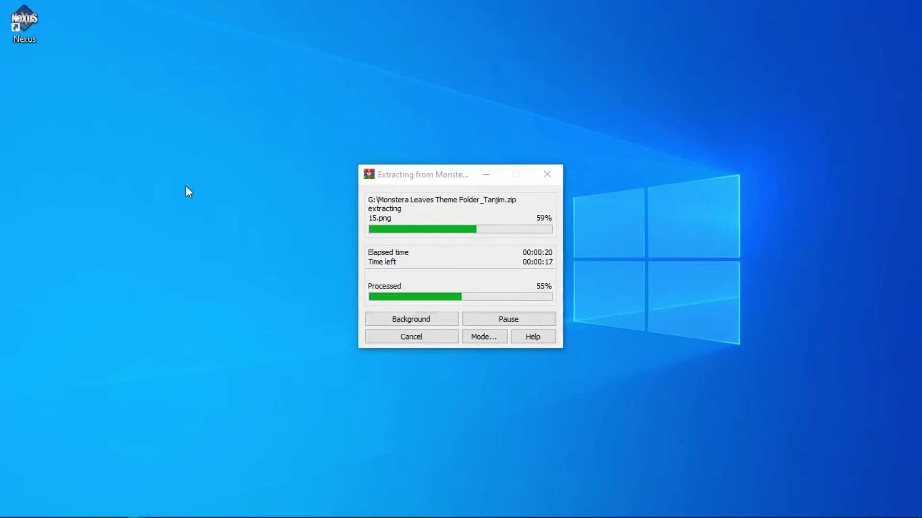
double_click(25, 24)
right_click(36, 32)
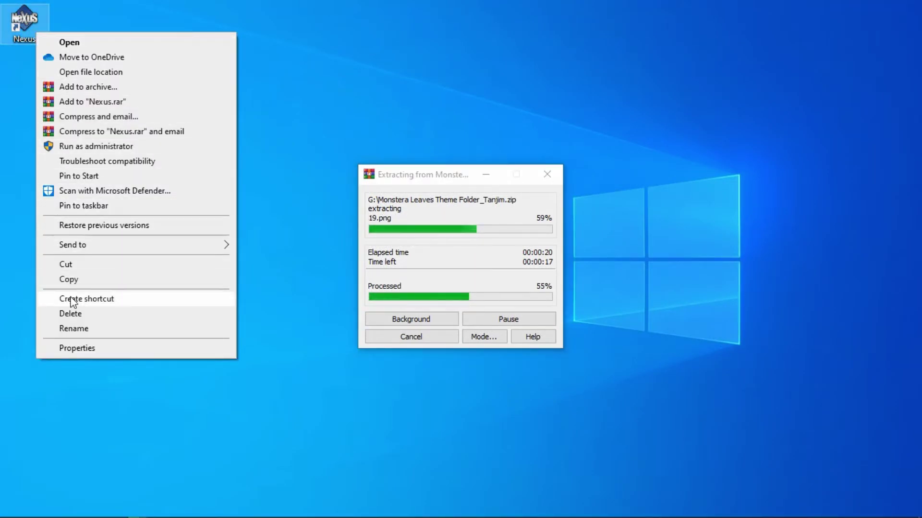
click(72, 314)
right_click(50, 20)
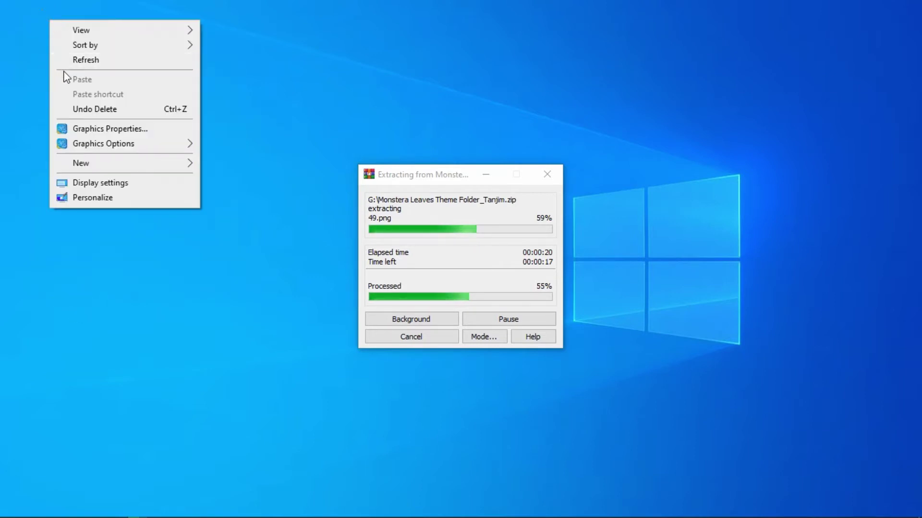
click(82, 60)
right_click(81, 53)
click(99, 97)
right_click(99, 97)
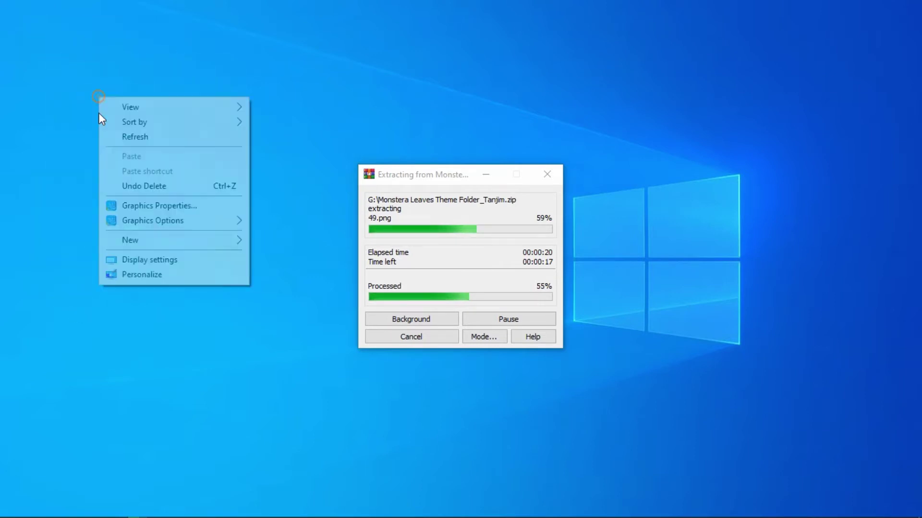
click(115, 140)
right_click(120, 135)
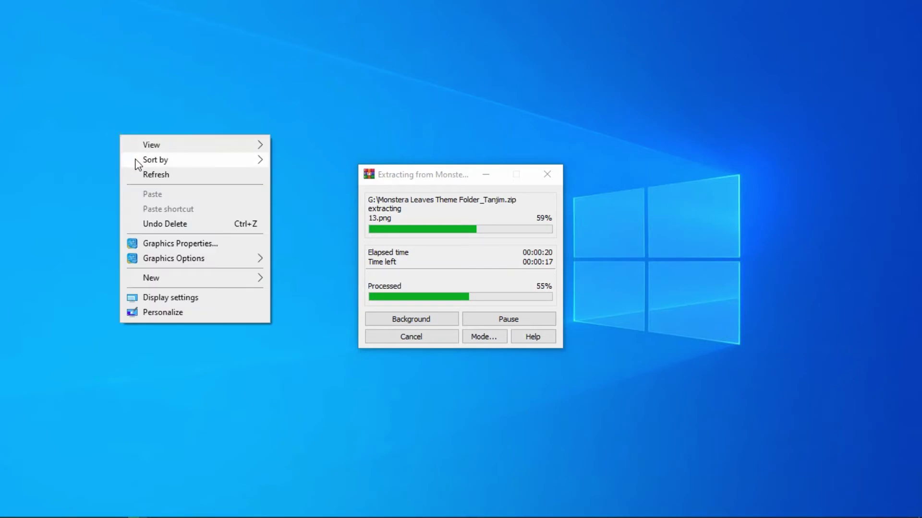
click(143, 178)
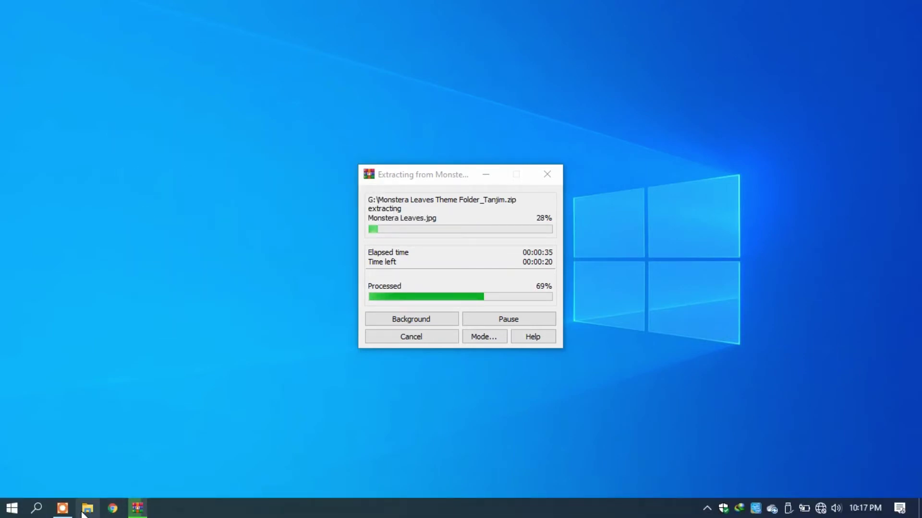
Launch Nexus and open the Advanced settings in its preferences.
click(12, 508)
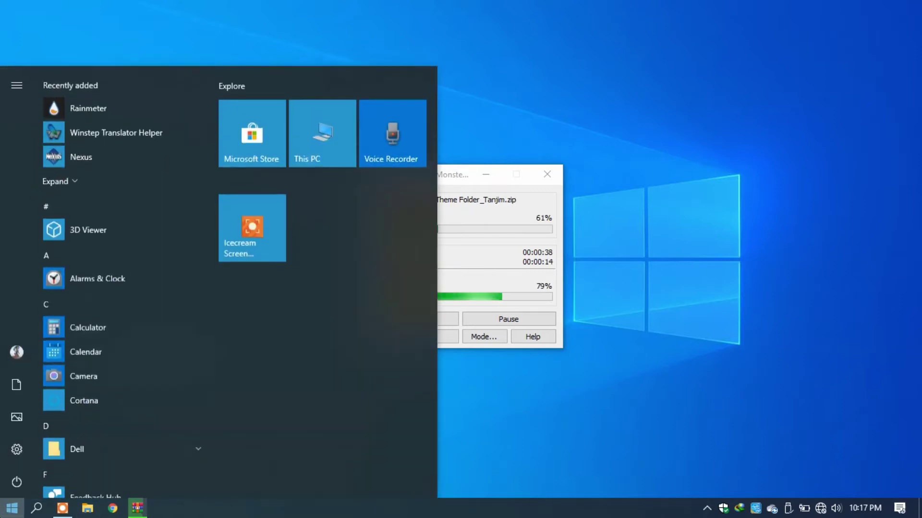
click(97, 148)
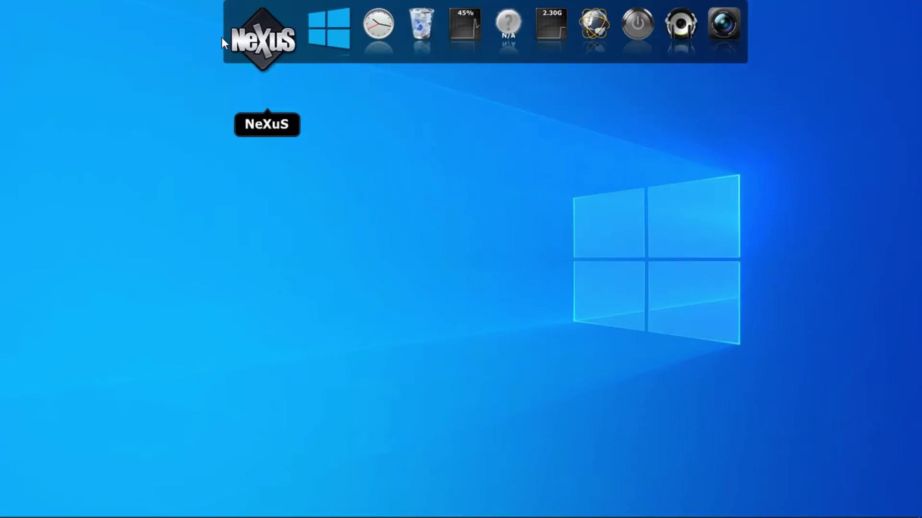
click(236, 28)
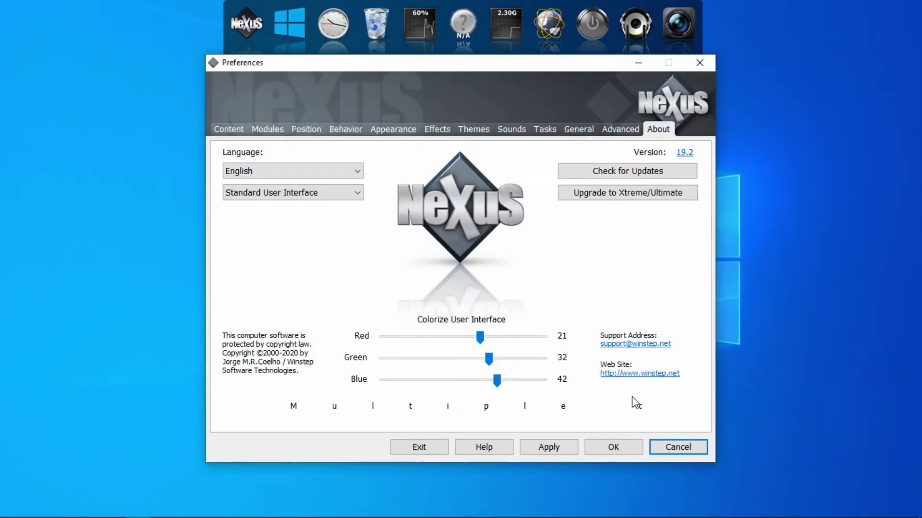
click(621, 130)
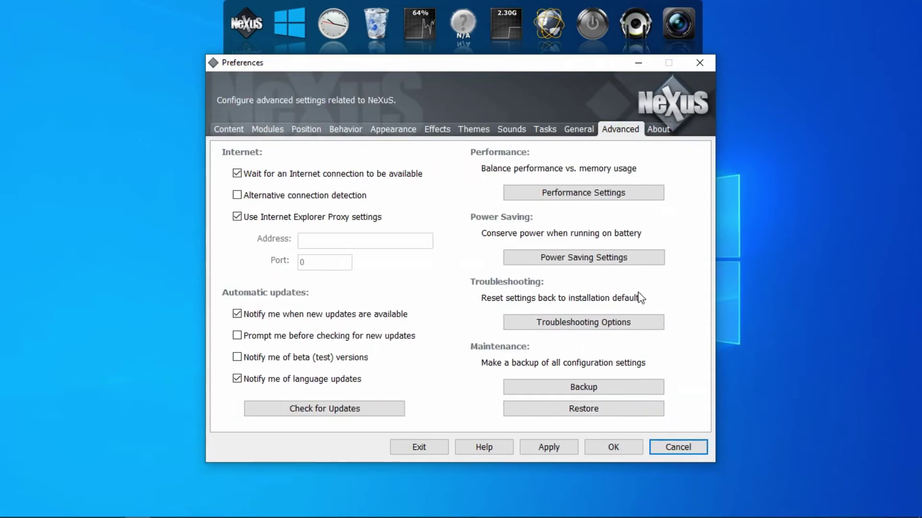
Restore the dock configuration from wsbackup.wbk in the Monstera Leaves Dock Icons & Backup folder under G:\Files, then accept the preferences.
click(634, 409)
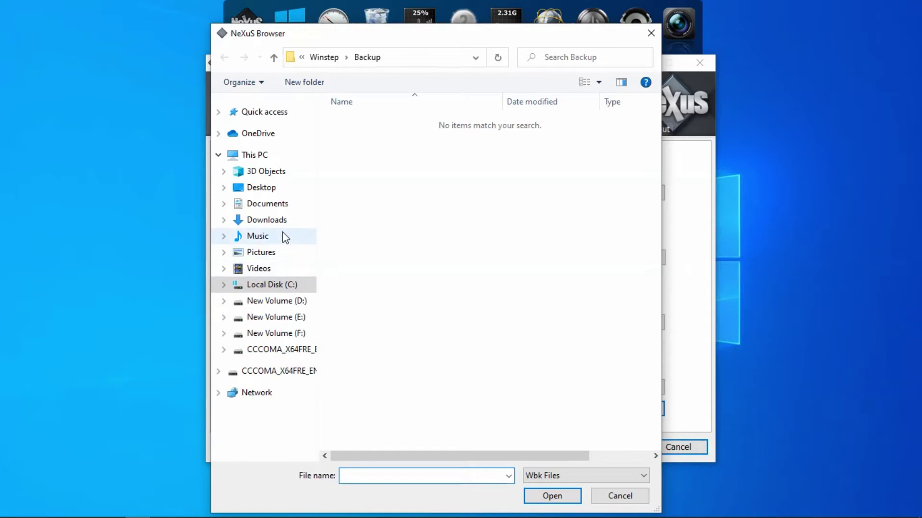
click(265, 371)
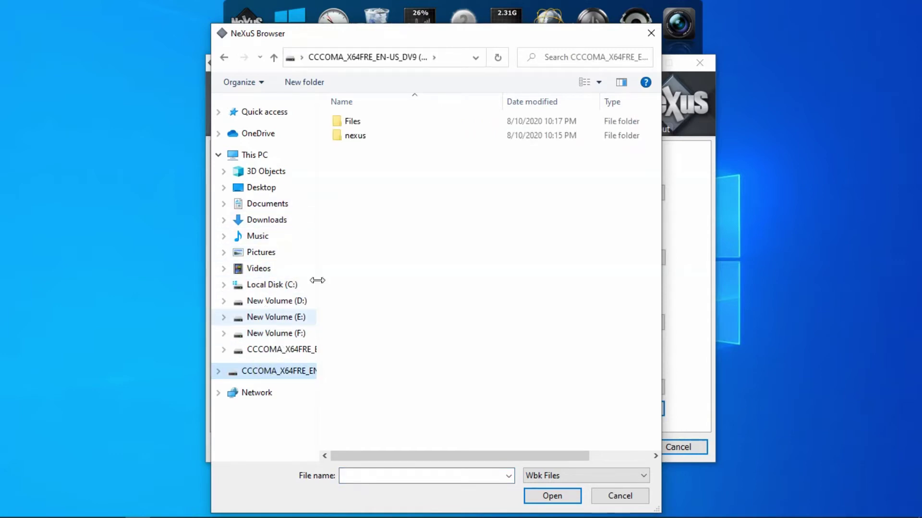
click(364, 112)
double_click(358, 124)
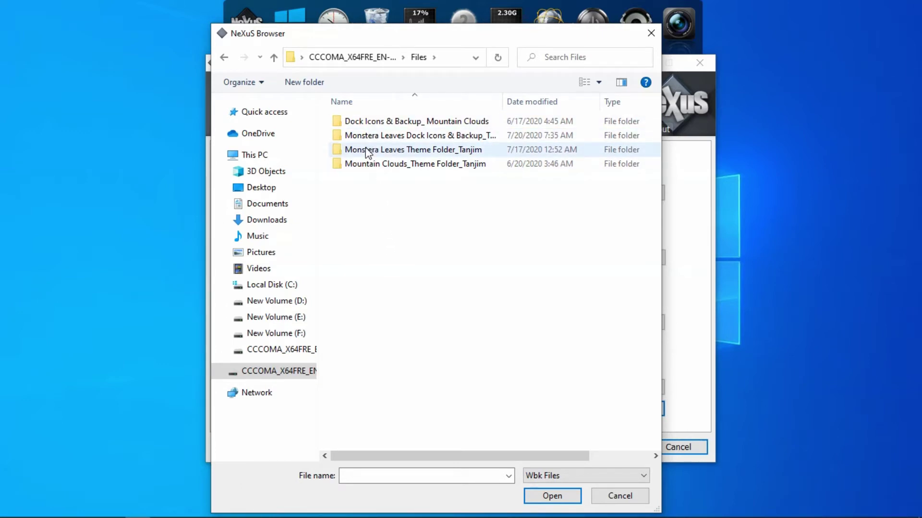
double_click(370, 136)
click(374, 124)
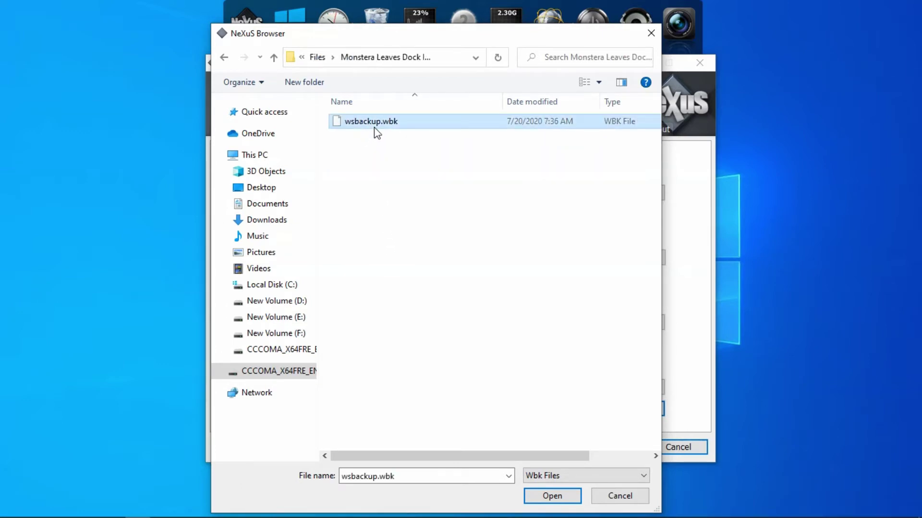
click(556, 495)
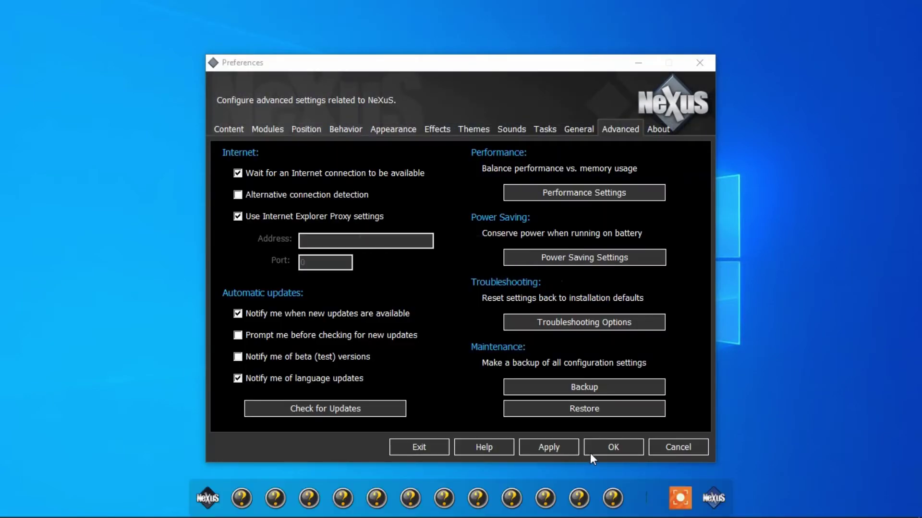
click(596, 449)
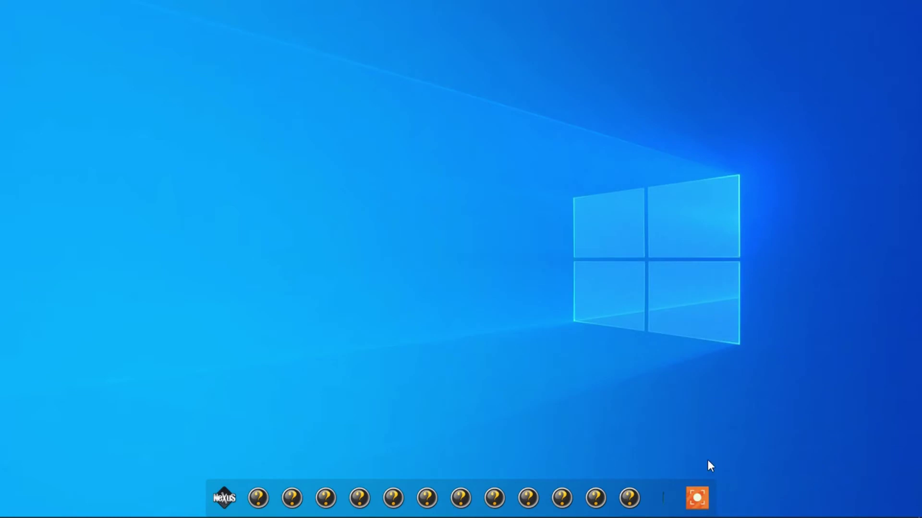
Close the running Icecream screen recorder entry from the dock.
right_click(707, 495)
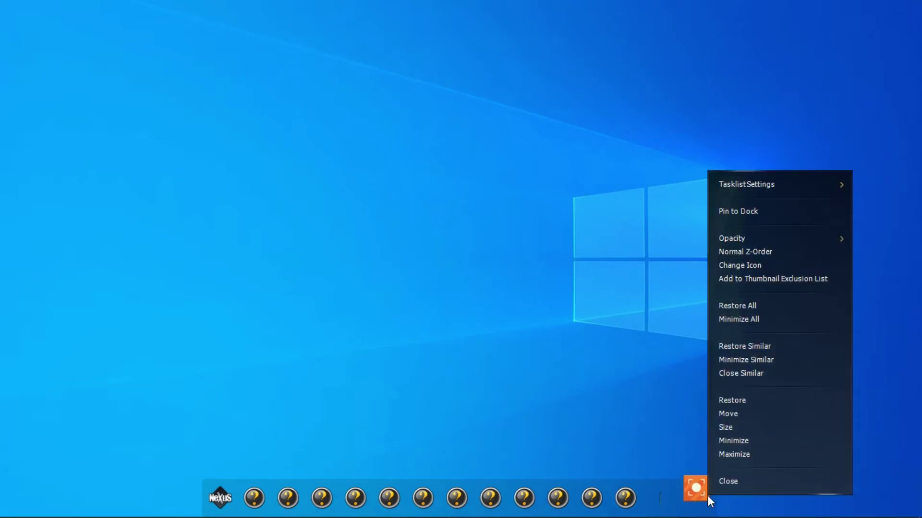
click(713, 485)
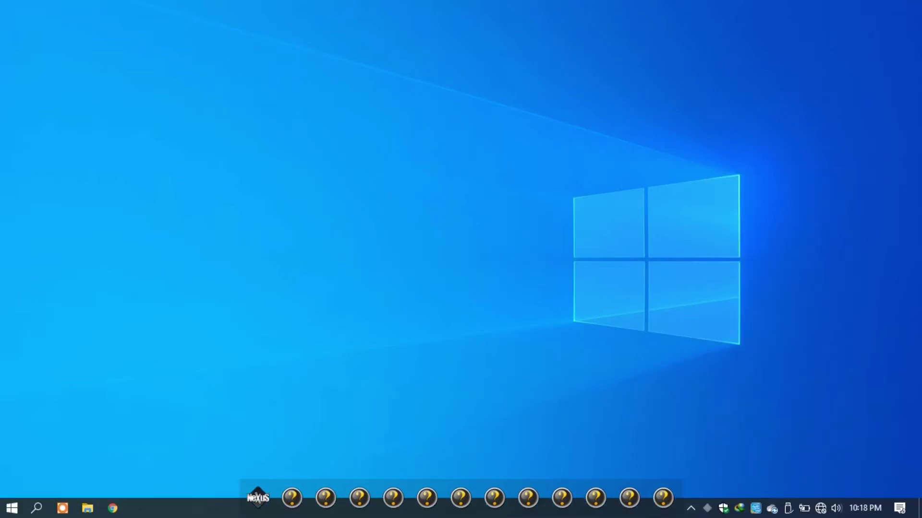
click(691, 508)
click(609, 352)
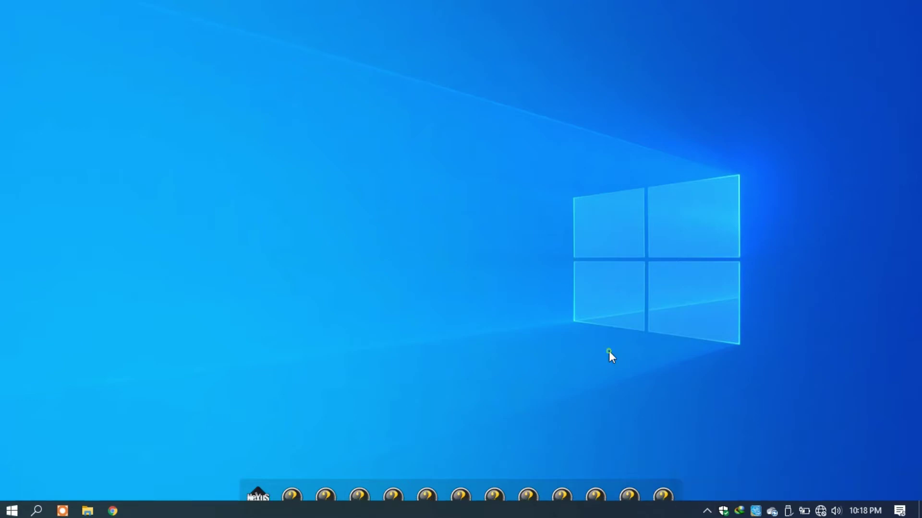
Open the properties of the NeXuS dock item and browse for a replacement icon, moving and widening the file browser.
right_click(260, 497)
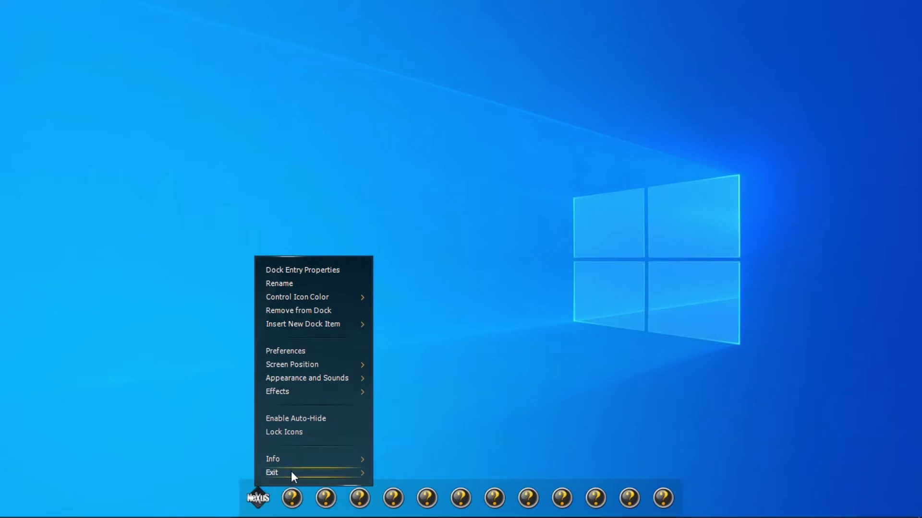
click(332, 270)
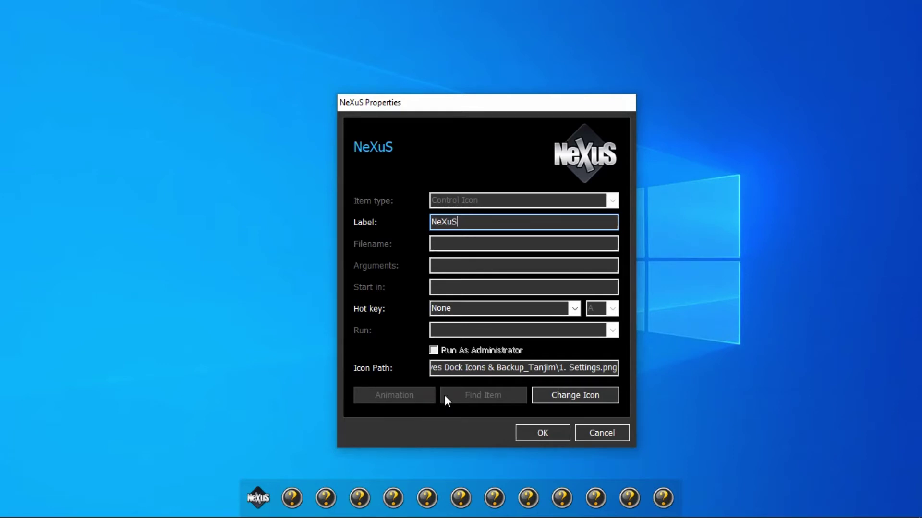
click(582, 398)
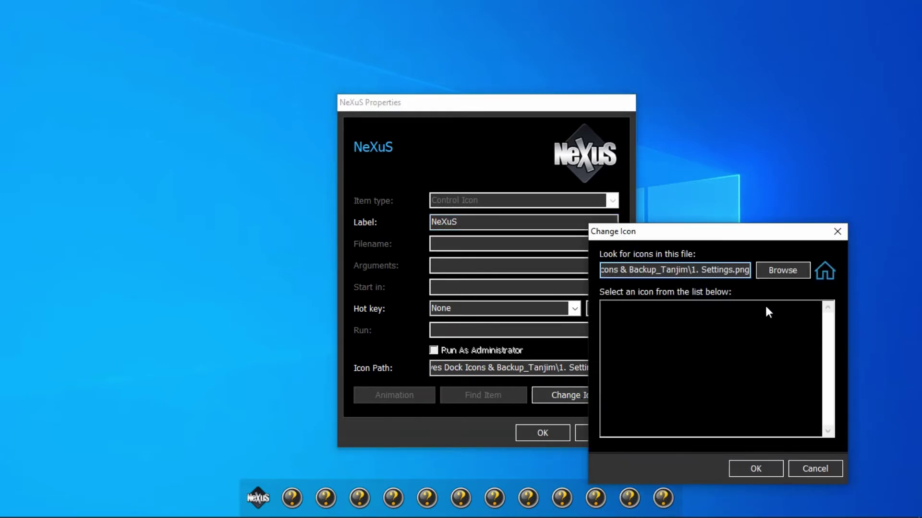
click(791, 272)
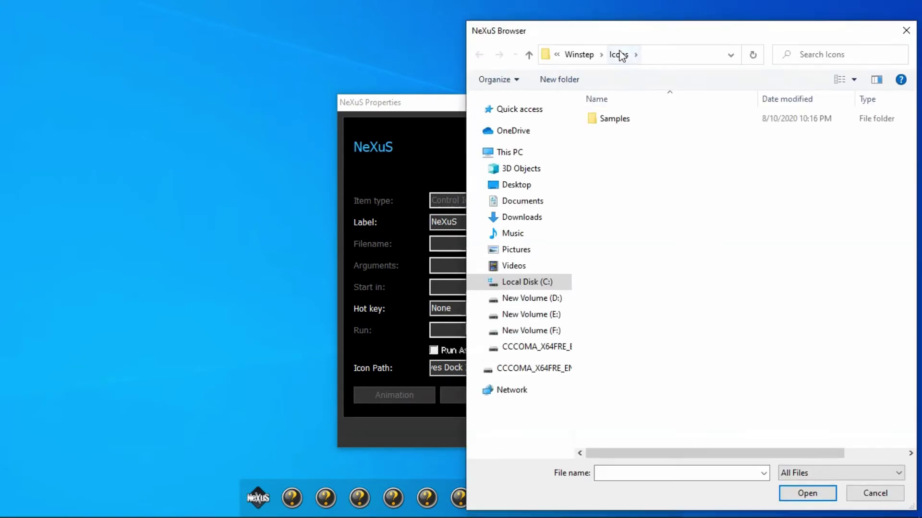
drag(619, 32, 454, 13)
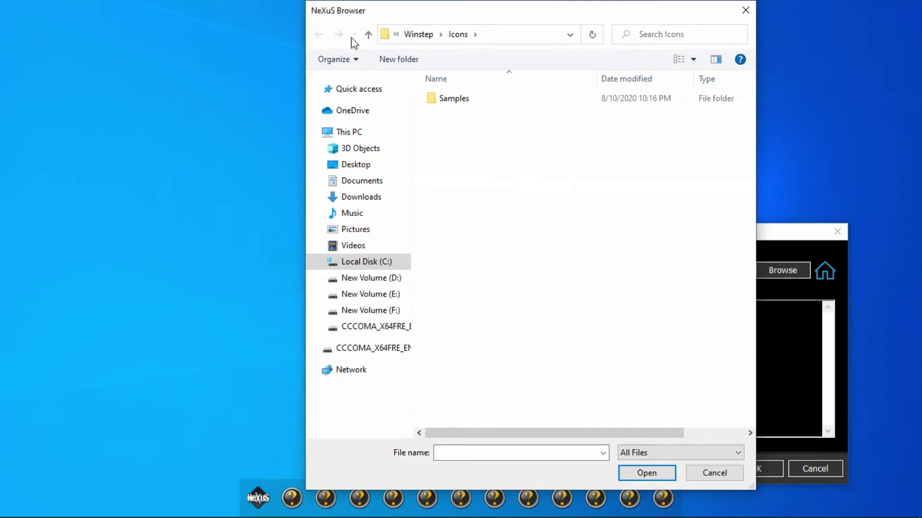
drag(281, 26, 4, 29)
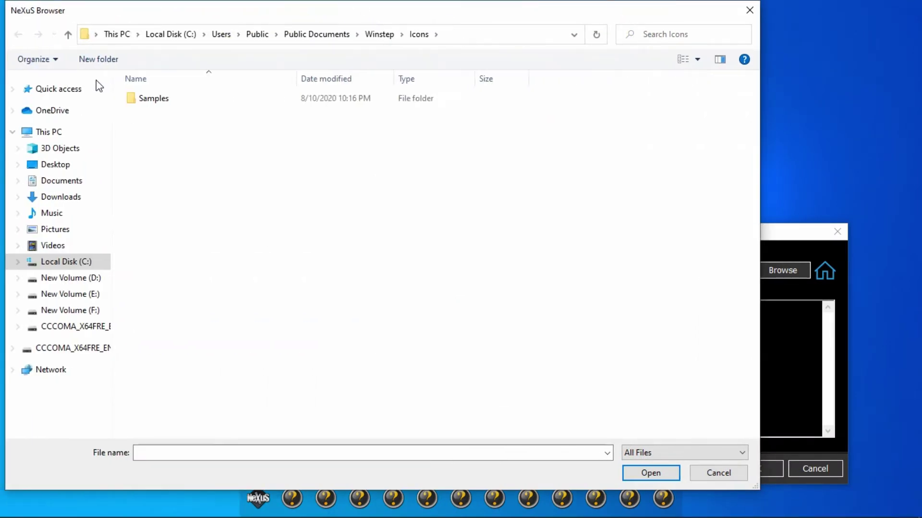
drag(763, 184, 864, 184)
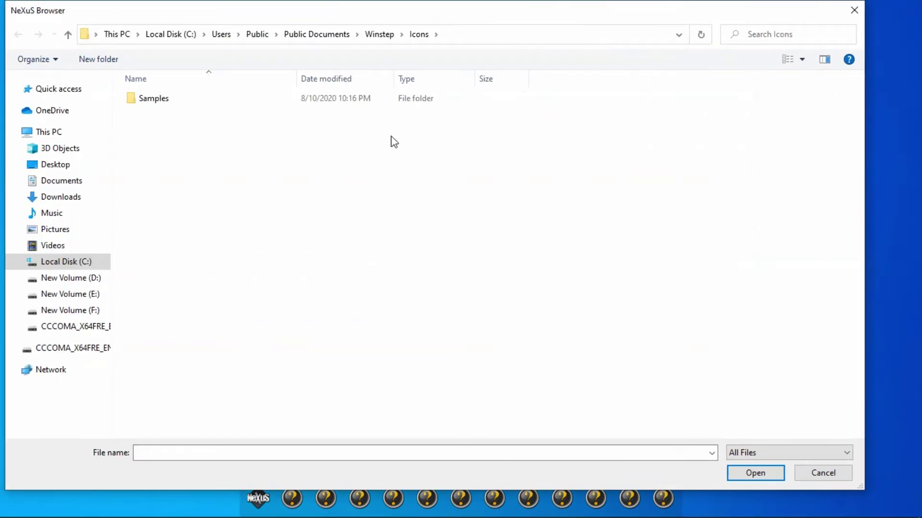
double_click(401, 102)
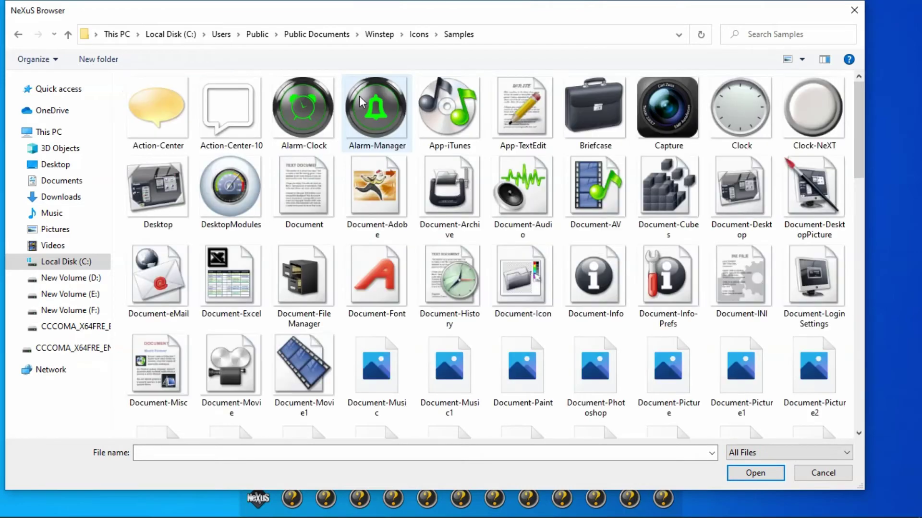
scroll(451, 312, down, 4)
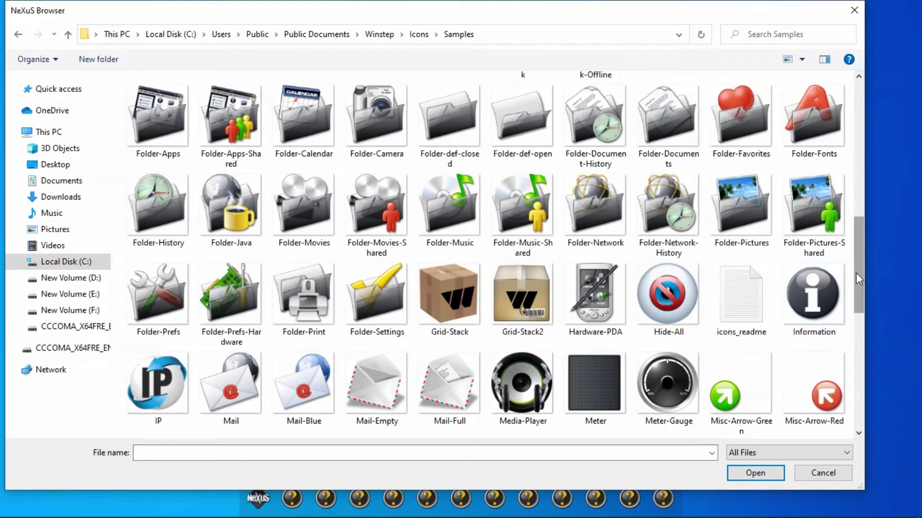
drag(859, 270, 819, 57)
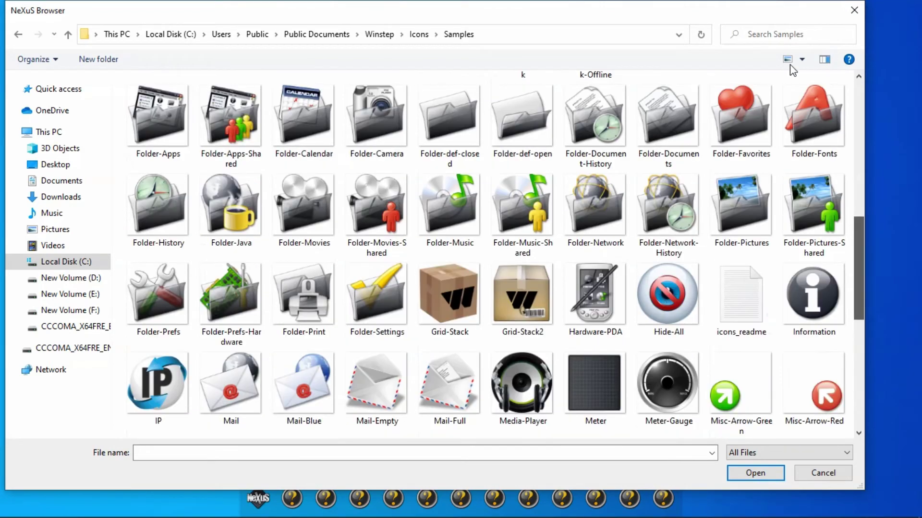
Set the NeXuS dock item's icon to 1. Settings.png from the Monstera Leaves Dock Icons & Backup folder in G:\Files.
click(89, 350)
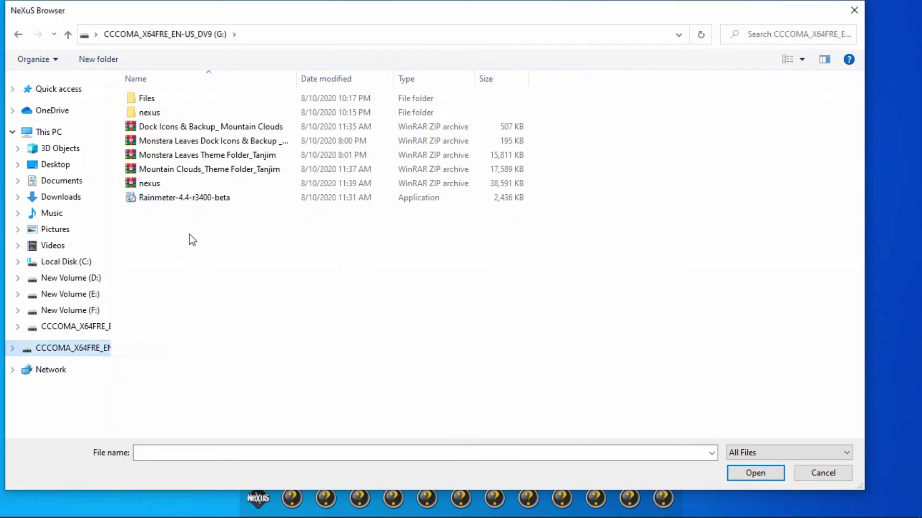
double_click(157, 97)
double_click(158, 113)
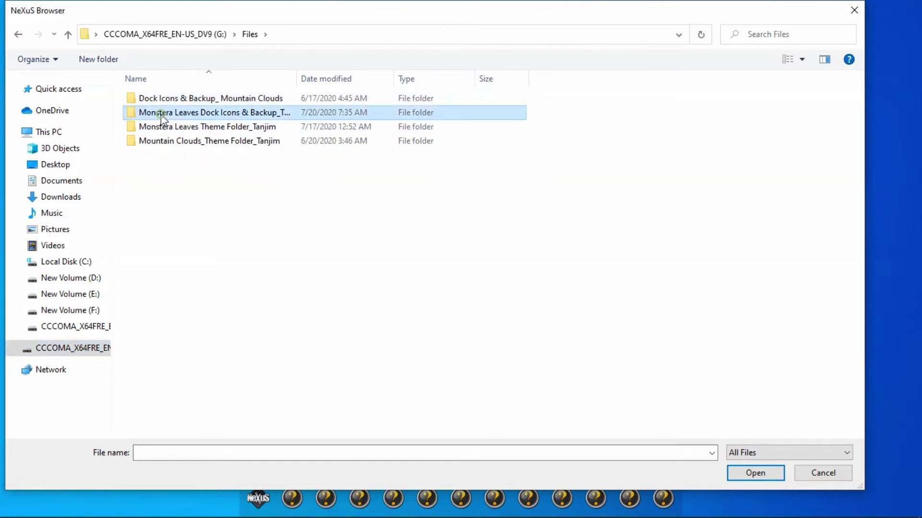
click(162, 102)
double_click(161, 102)
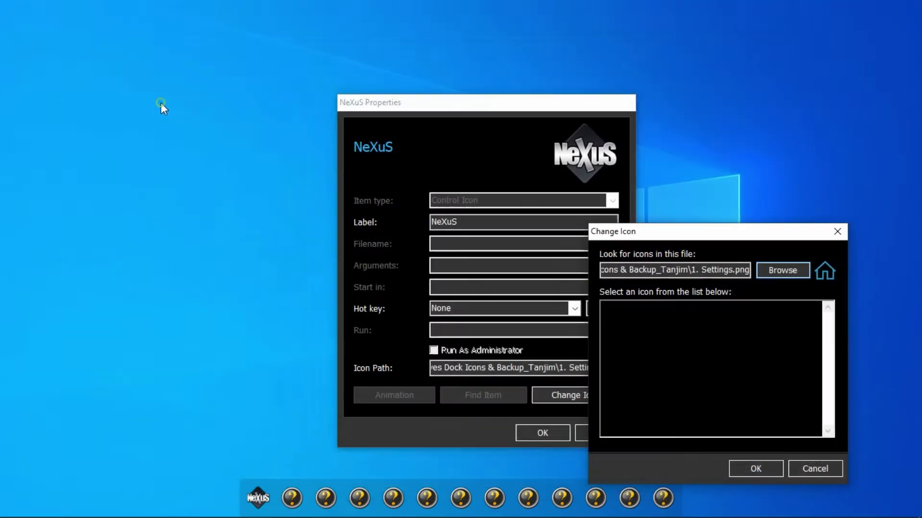
click(755, 468)
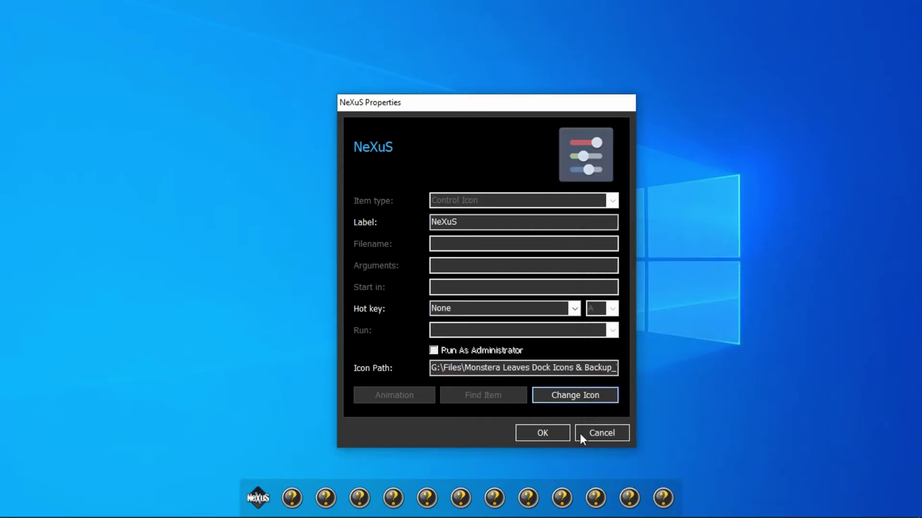
click(542, 433)
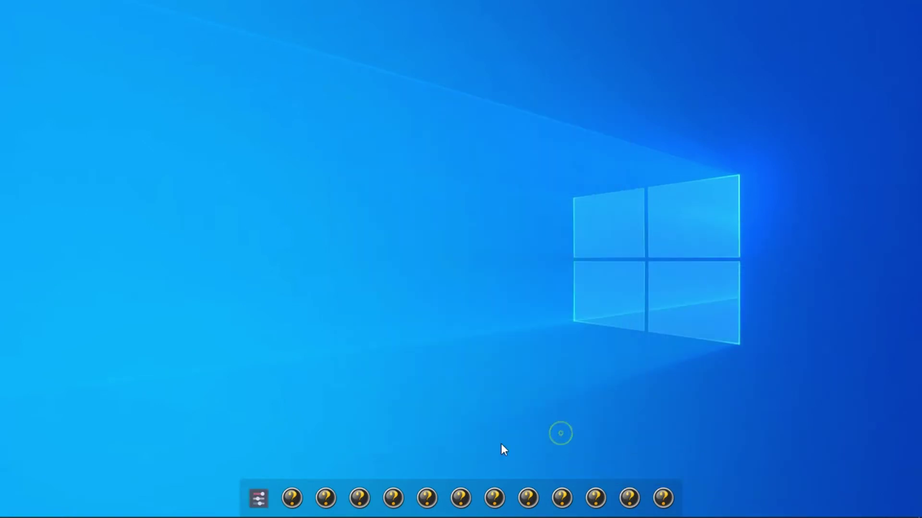
Set the Shutdown Windows dock item's icon to 2. shutdown.png from the Monstera Leaves Dock Icons & Backup folder in G:\Files.
right_click(290, 499)
click(319, 406)
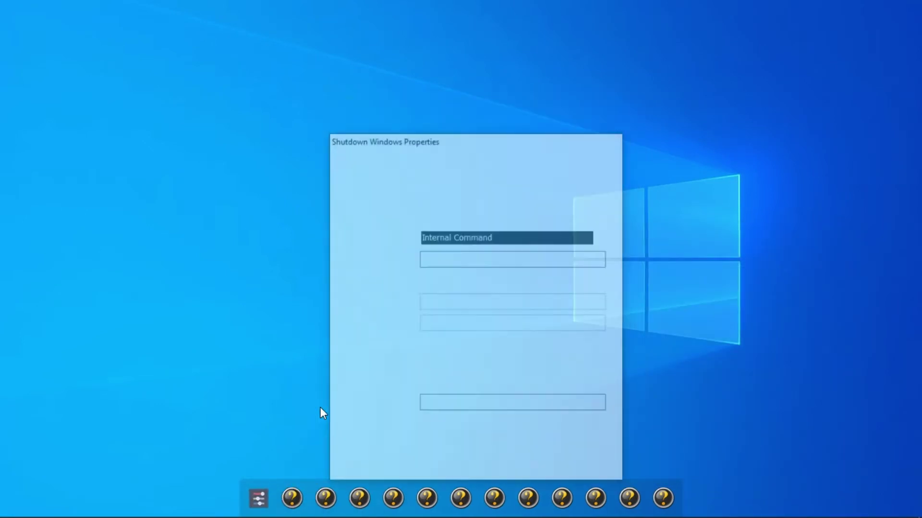
click(574, 435)
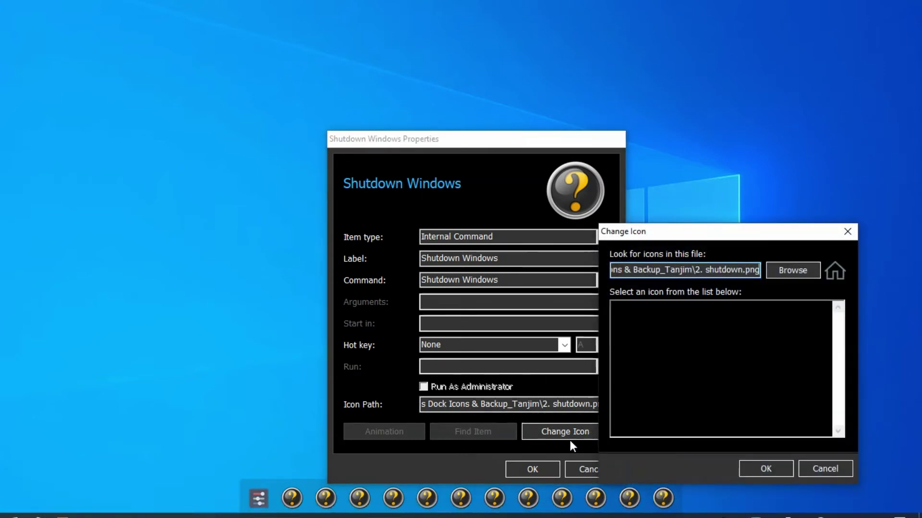
click(806, 272)
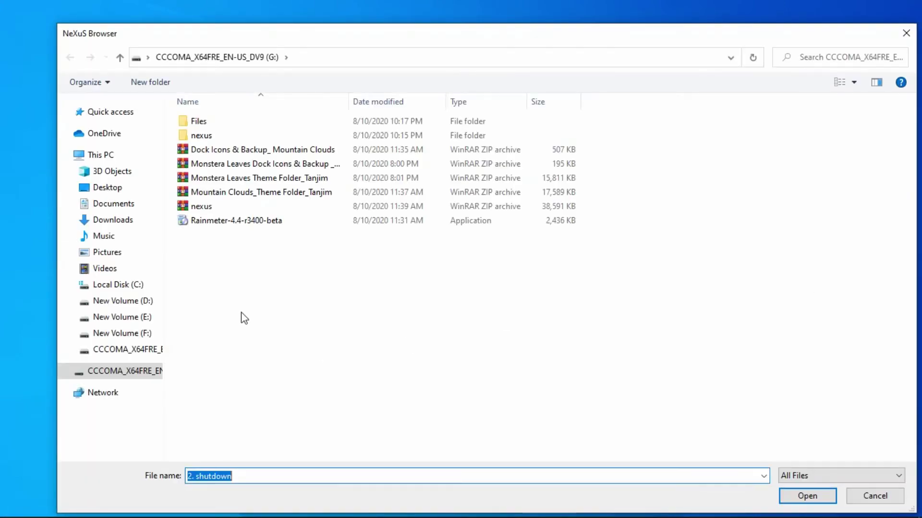
click(217, 123)
double_click(217, 123)
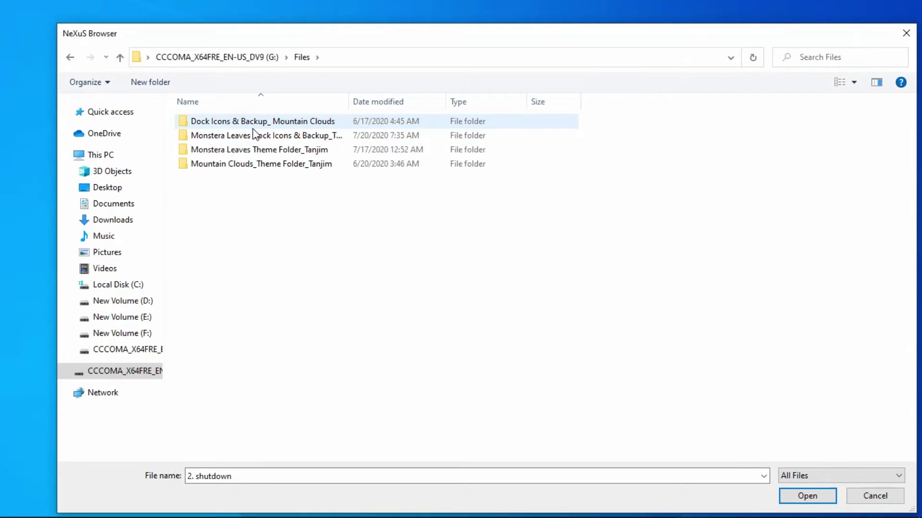
double_click(254, 136)
double_click(231, 138)
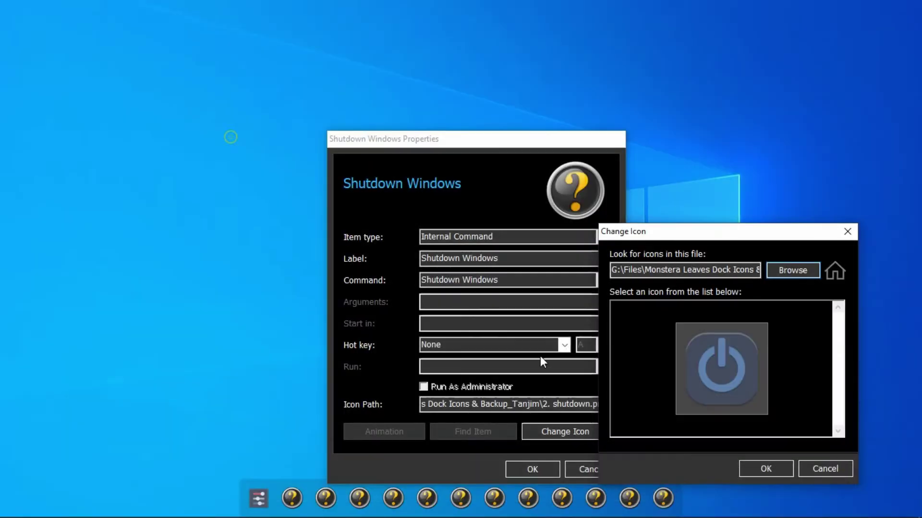
key(Return)
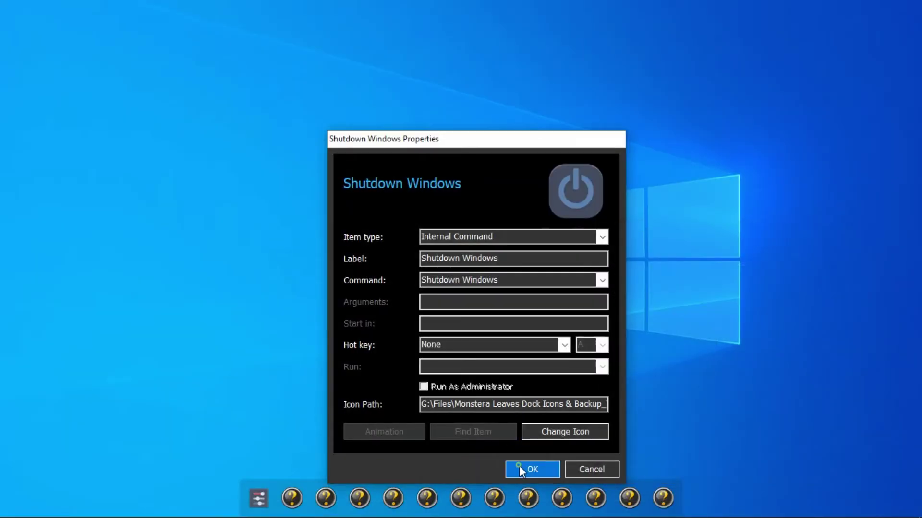
click(520, 466)
Open the properties of the Start Menu dock item and browse for a replacement icon file.
right_click(318, 496)
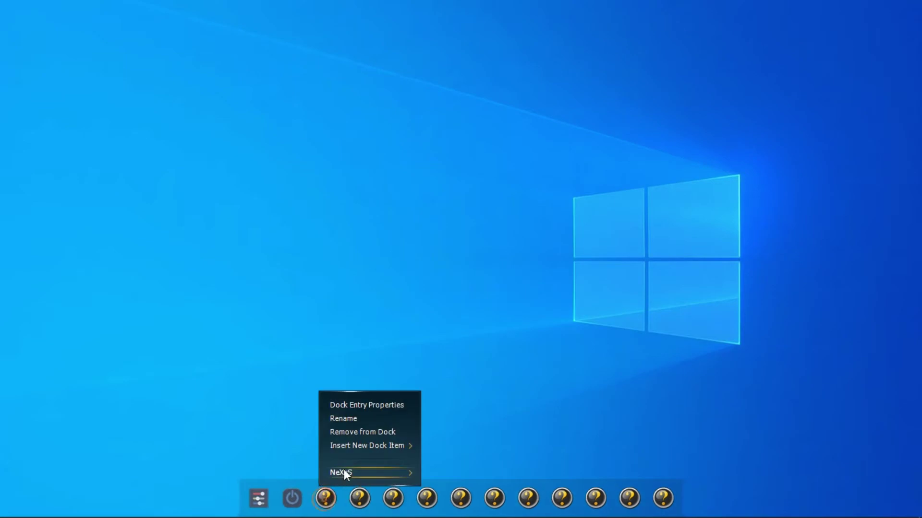
click(361, 400)
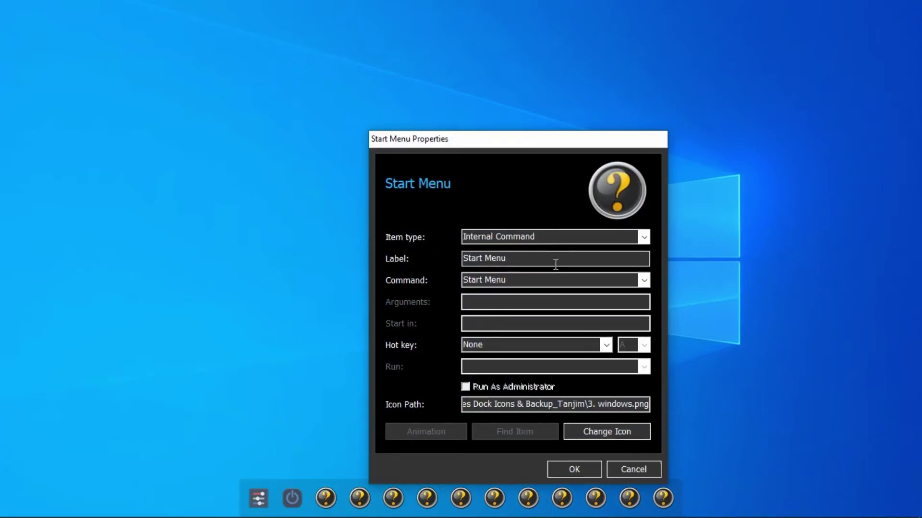
click(601, 435)
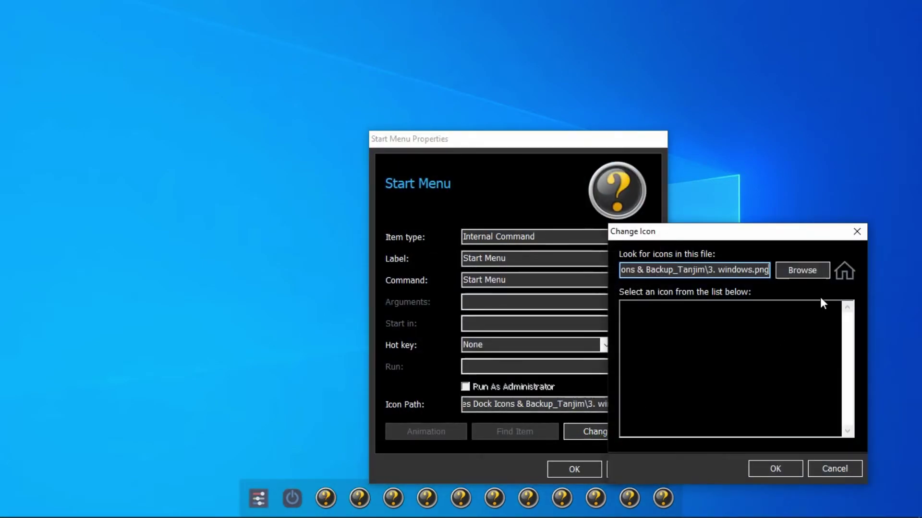
click(801, 270)
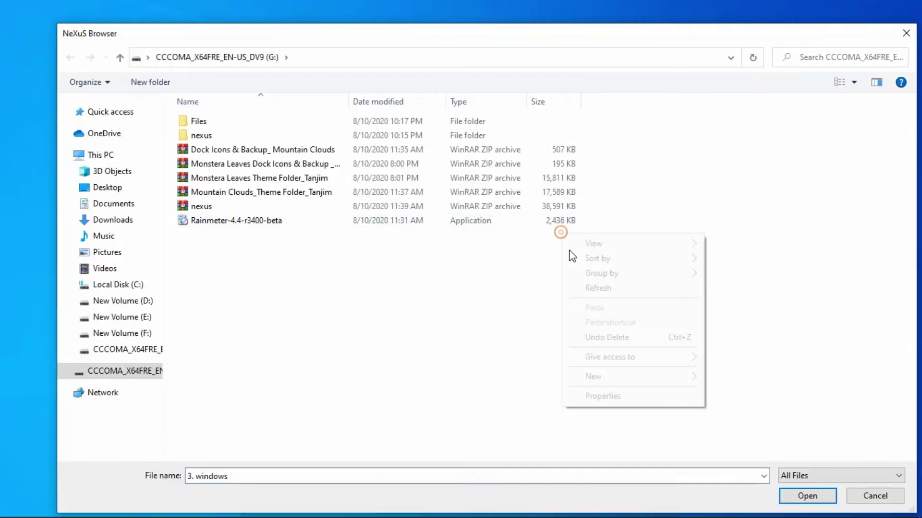
Display the contents of the G: drive and its Files folder as large icons in the file browser.
right_click(562, 235)
mouse_move(580, 258)
mouse_move(655, 246)
click(742, 258)
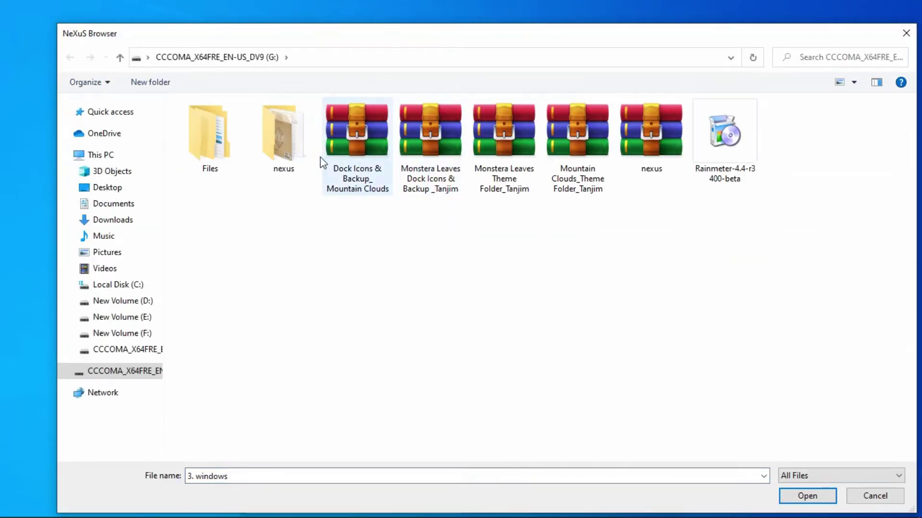
double_click(237, 154)
right_click(556, 235)
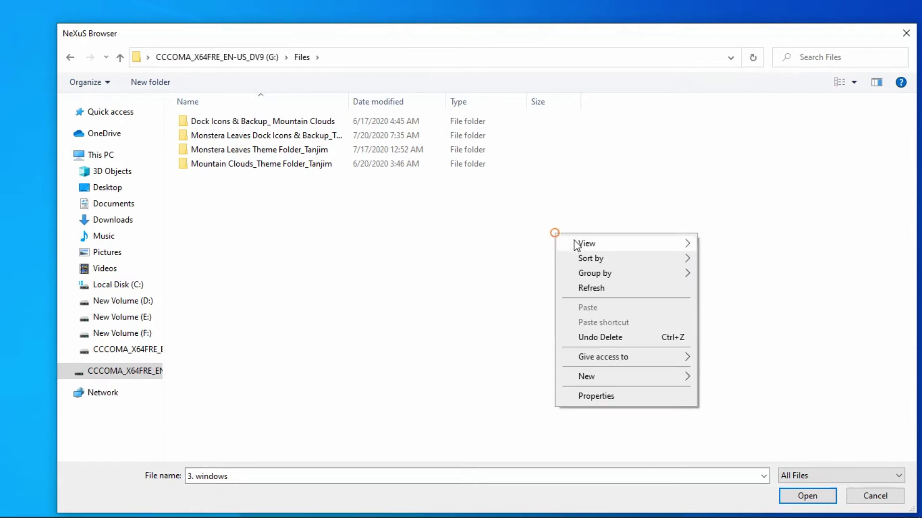
mouse_move(667, 244)
click(699, 260)
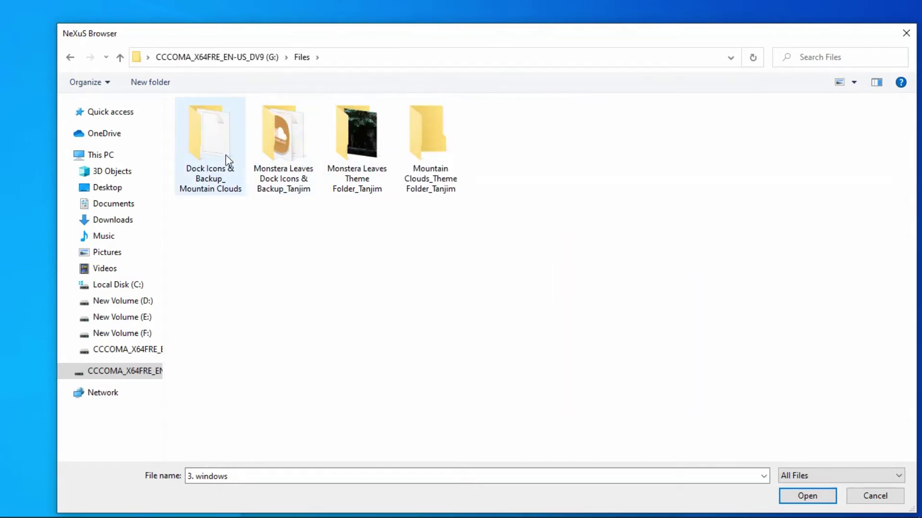
Set the Start Menu dock item's icon to 3. windows.png from the Monstera Leaves Dock Icons & Backup folder, viewing its files as large icons.
double_click(277, 179)
right_click(723, 252)
click(747, 262)
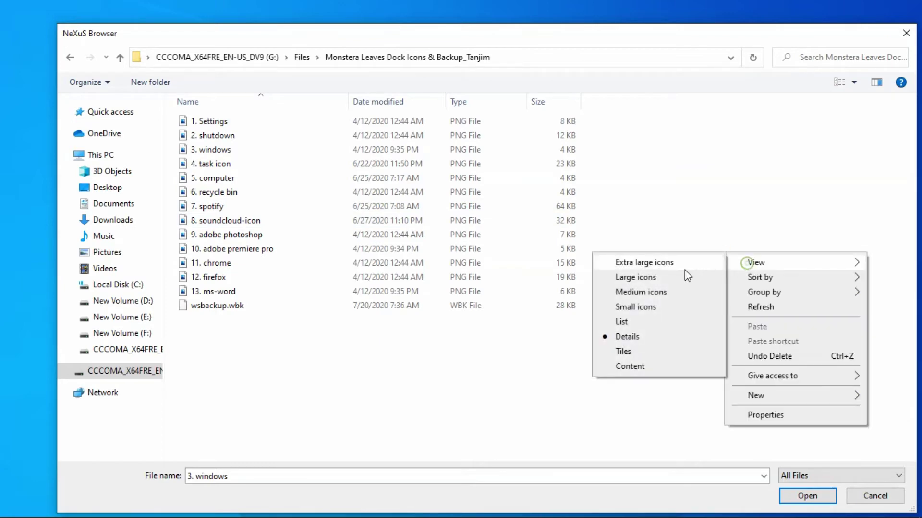
click(689, 277)
double_click(346, 174)
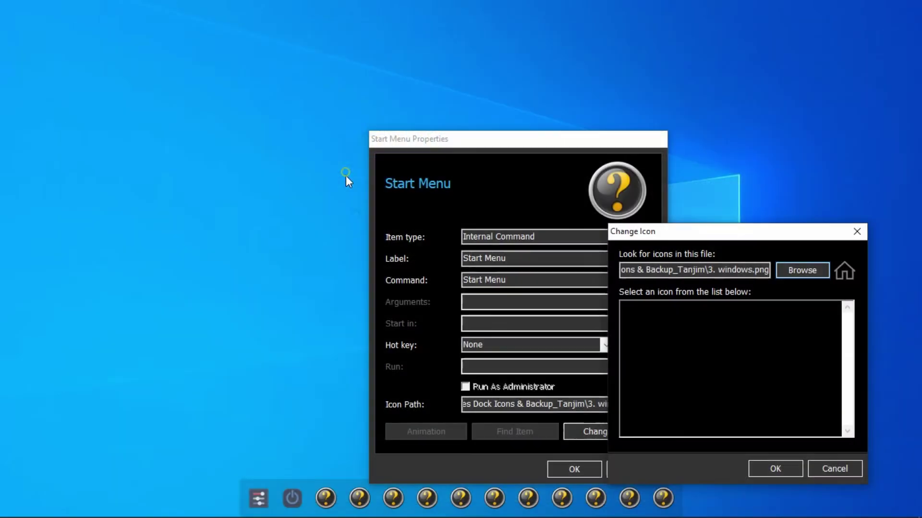
click(787, 474)
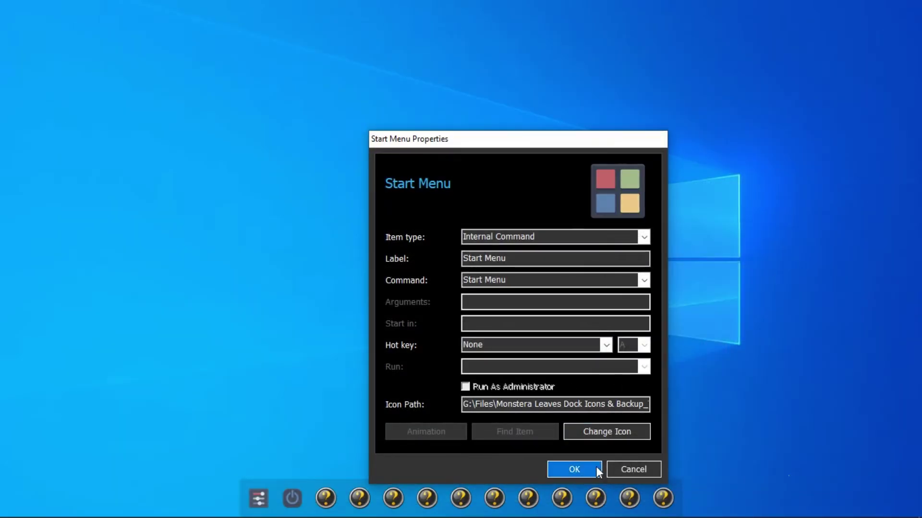
click(596, 467)
Set the Task View dock item's icon to 4. task icon.png from the Monstera Leaves Dock Icons & Backup folder in G:\Files.
right_click(365, 500)
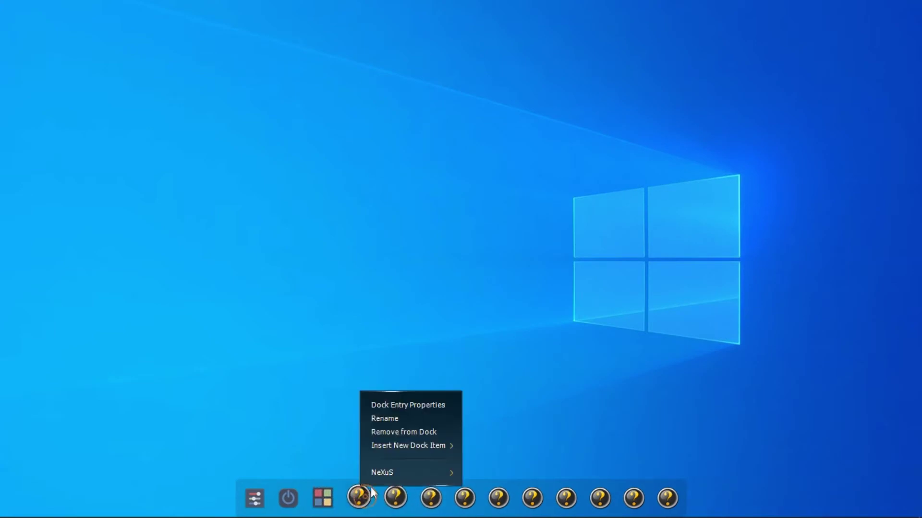
click(404, 405)
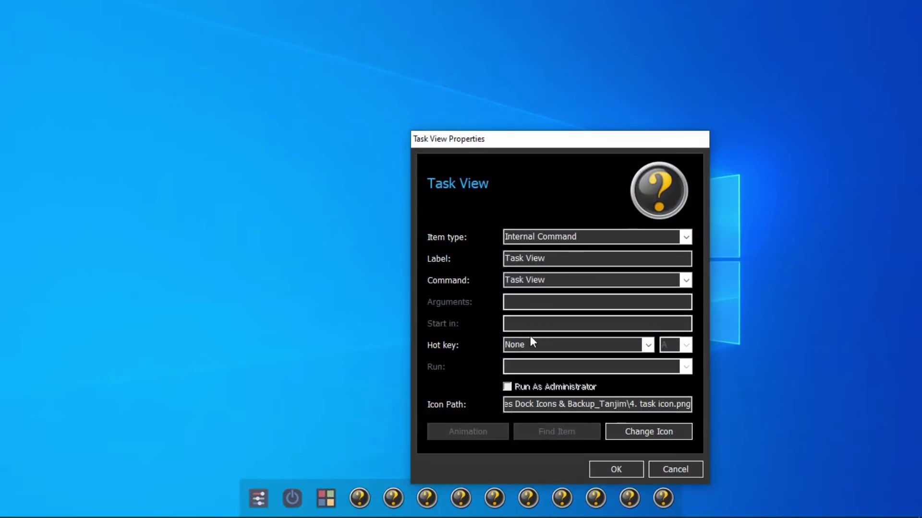
click(663, 433)
click(580, 271)
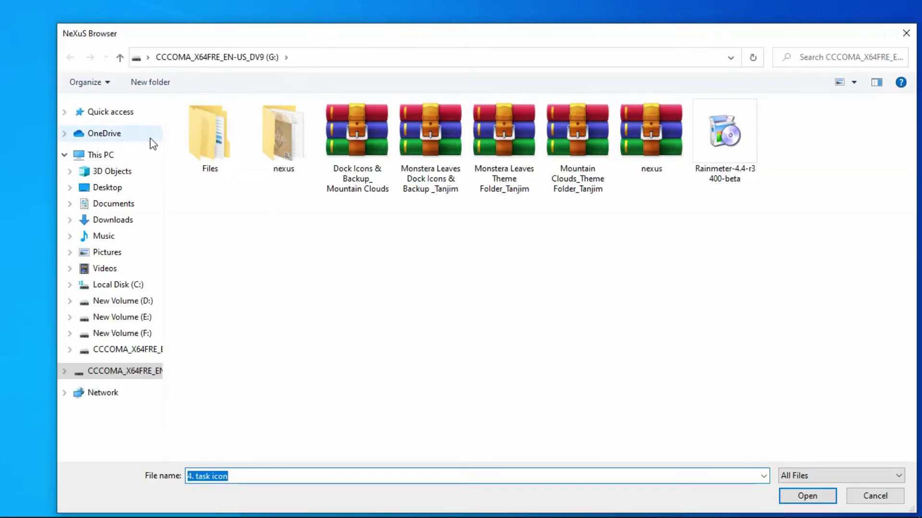
double_click(192, 135)
click(289, 149)
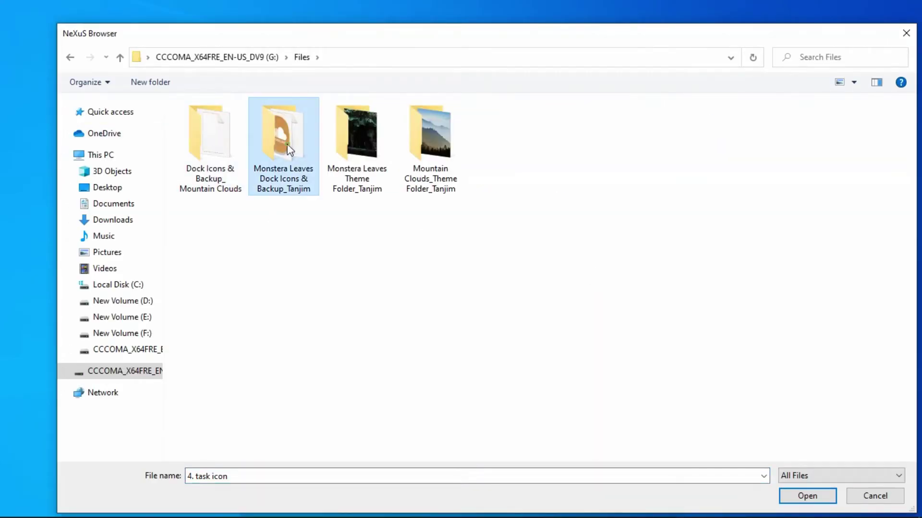
double_click(289, 150)
click(430, 128)
double_click(430, 127)
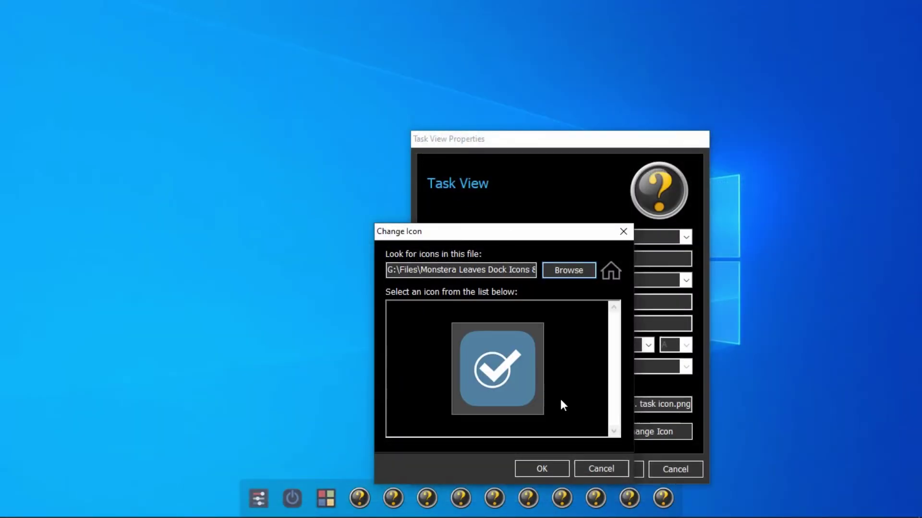
click(559, 475)
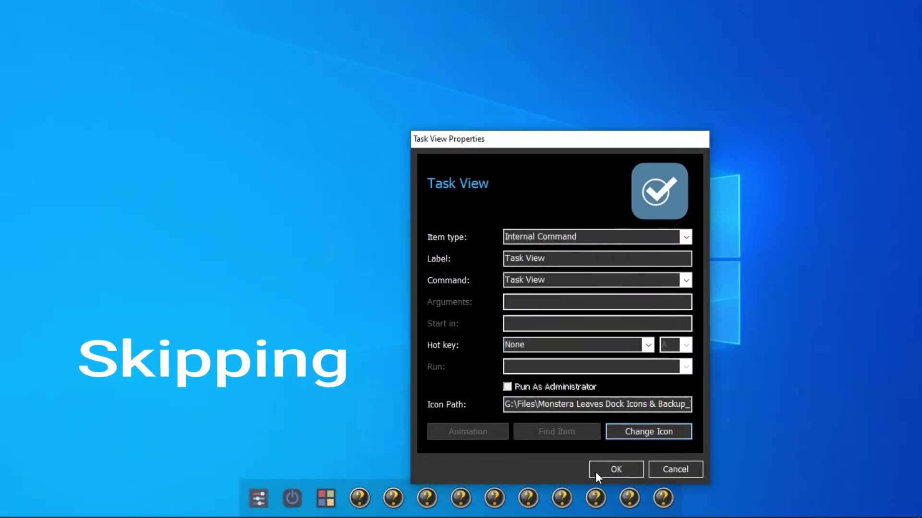
click(616, 469)
Set the My Computer dock item's icon to 5. computer.png from the Monstera Leaves Dock Icons & Backup folder.
right_click(394, 498)
click(432, 406)
click(676, 431)
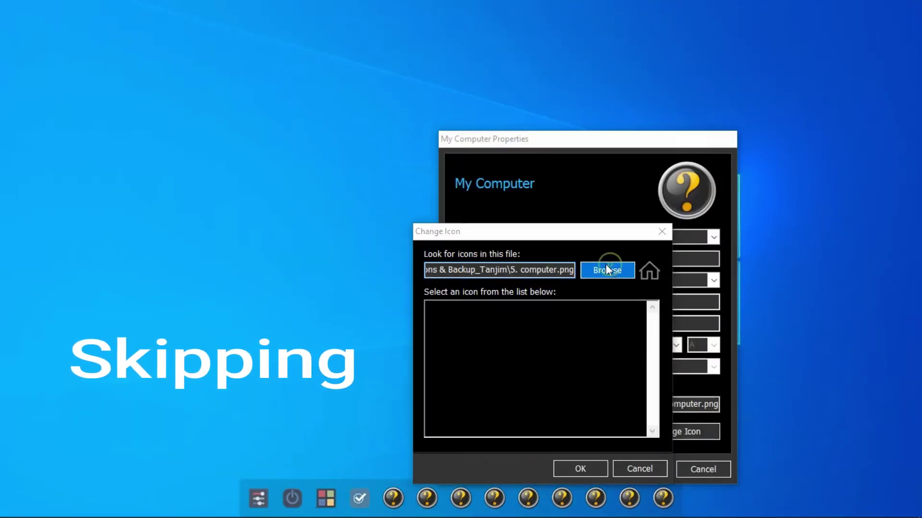
click(606, 270)
click(807, 496)
Set the Recycle Bin dock item's icon to 6. recycle bin.png from the Monstera Leaves Dock Icons & Backup folder.
right_click(424, 497)
click(432, 405)
click(676, 432)
click(606, 269)
double_click(430, 134)
click(577, 130)
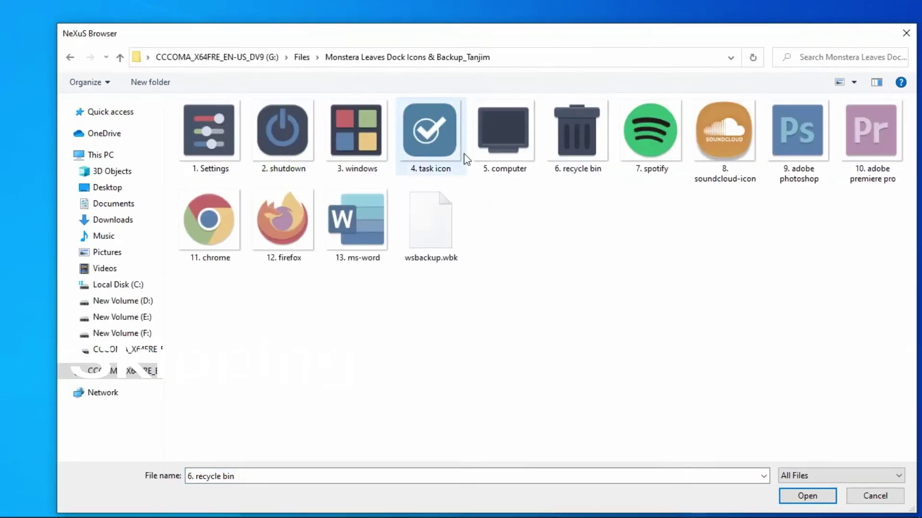
click(807, 496)
Set the seventh dock item's icon to 7. spotify.png from the Monstera Leaves Dock Icons & Backup folder.
right_click(460, 498)
click(432, 405)
click(765, 442)
click(629, 269)
click(603, 470)
click(710, 445)
Set the eighth dock item's icon to 8. soundcloud-icon.png from the Monstera Leaves Dock Icons & Backup folder.
right_click(497, 498)
click(432, 405)
click(786, 432)
double_click(430, 134)
click(722, 137)
click(806, 496)
click(754, 470)
Set the ninth dock item's icon to 9. adobe photoshop.png from the Monstera Leaves Dock Icons & Backup folder.
right_click(528, 498)
click(432, 405)
click(798, 431)
double_click(430, 134)
click(663, 469)
click(798, 432)
click(690, 270)
click(765, 470)
Set the tenth dock item's icon to 10. adobe premiere pro.png from the Monstera Leaves Dock Icons & Backup folder.
right_click(561, 497)
click(432, 405)
click(622, 431)
click(806, 495)
click(487, 469)
click(589, 469)
Set the eleventh dock item's icon to 11. chrome.png from the Monstera Leaves Dock Icons & Backup folder.
right_click(595, 498)
click(580, 430)
double_click(209, 134)
click(730, 469)
click(545, 469)
Set the twelfth dock item's icon to 12. firefox.png from the Monstera Leaves Dock Icons & Backup folder.
right_click(628, 498)
click(713, 450)
double_click(179, 136)
click(312, 211)
click(818, 482)
click(680, 487)
Set the last dock item's icon to 13. ms-word.png from the Monstera Leaves Dock Icons & Backup folder.
right_click(663, 498)
click(629, 437)
double_click(269, 165)
click(586, 469)
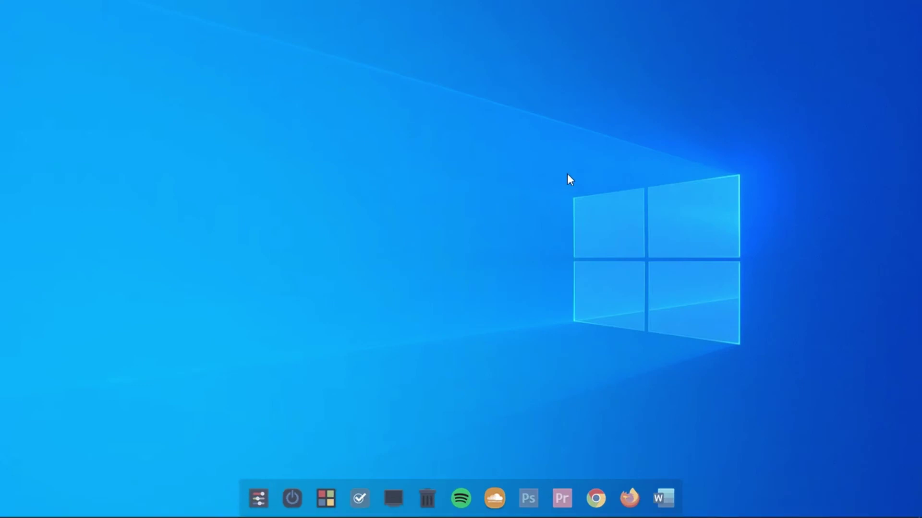
Test the Shutdown Windows and Start Menu dock items, dismissing each without choosing anything.
click(295, 498)
click(545, 303)
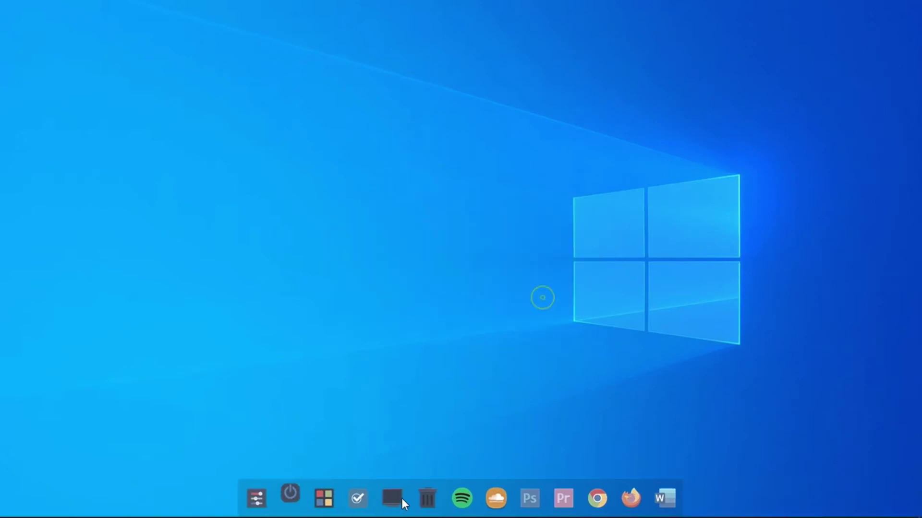
click(326, 498)
click(602, 350)
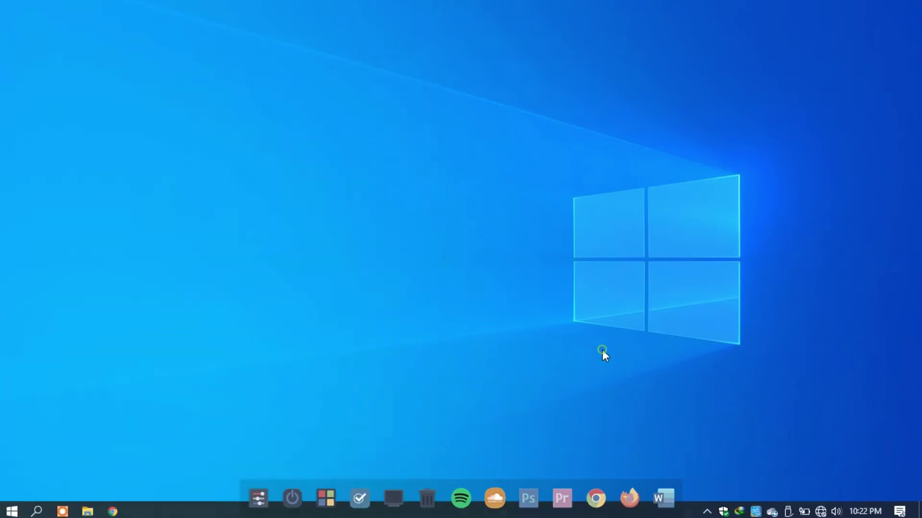
Test the Recycle Bin and Chrome dock items by opening each from the dock and closing its window.
click(434, 494)
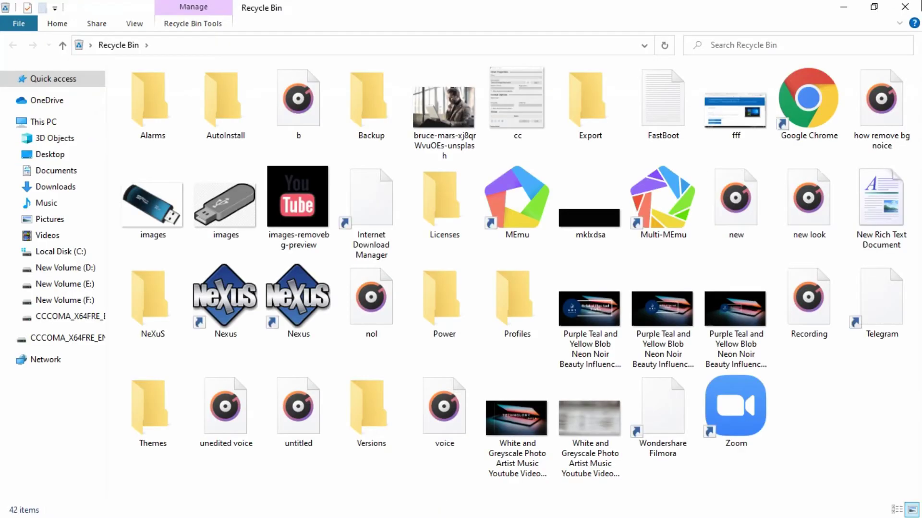
key(alt+F4)
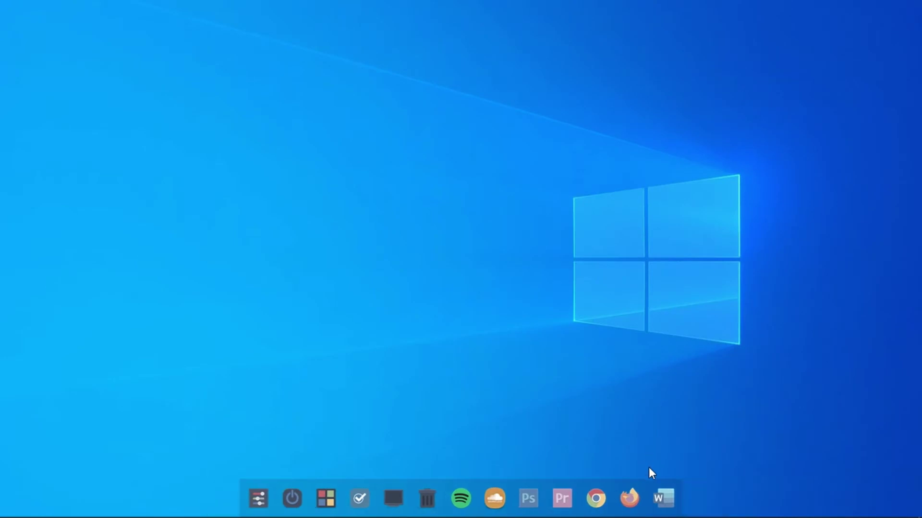
click(600, 499)
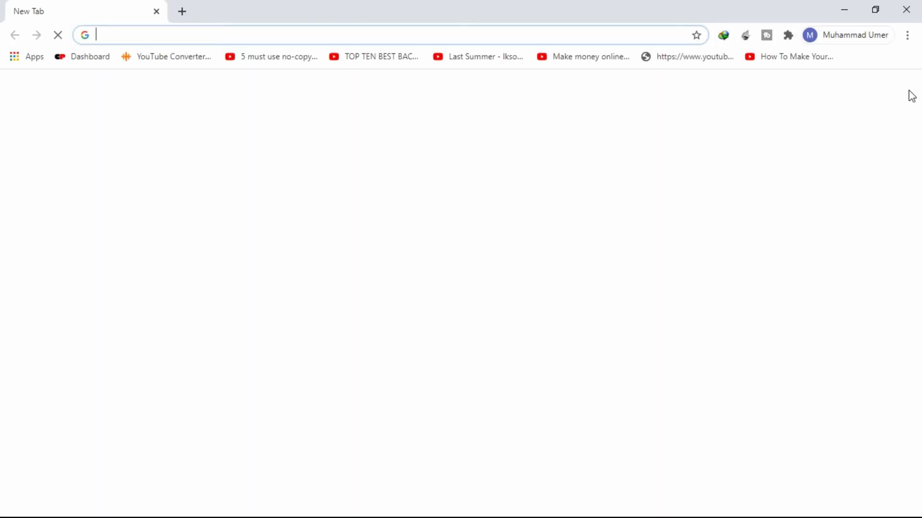
click(906, 10)
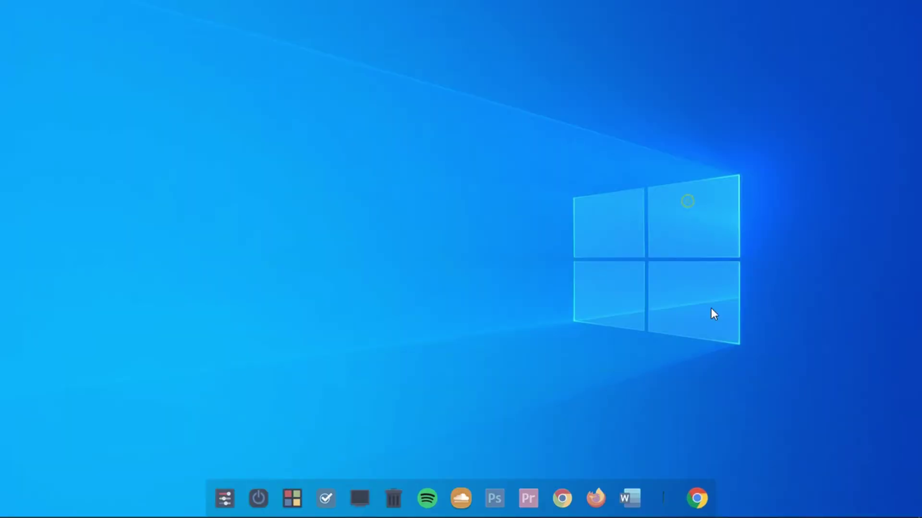
click(551, 356)
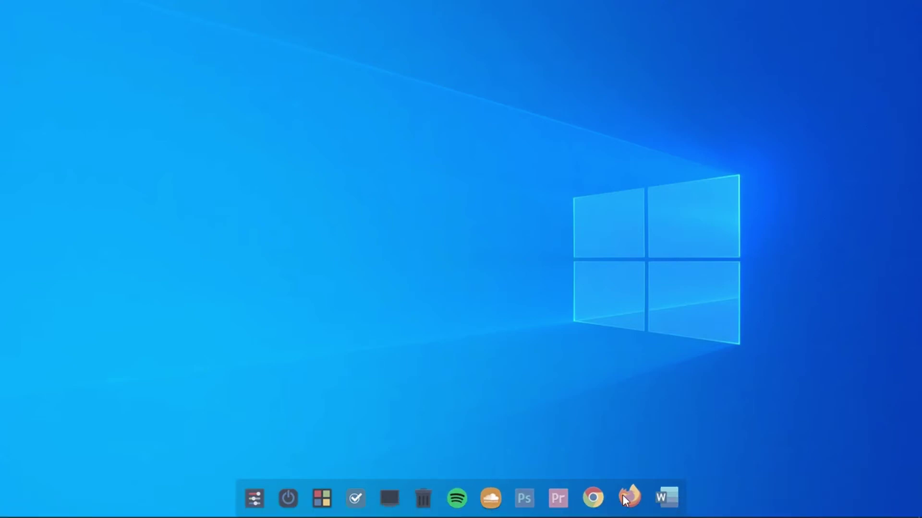
Open This PC from the dock, go to the Files folder on the G: drive and display its contents as large icons.
click(385, 496)
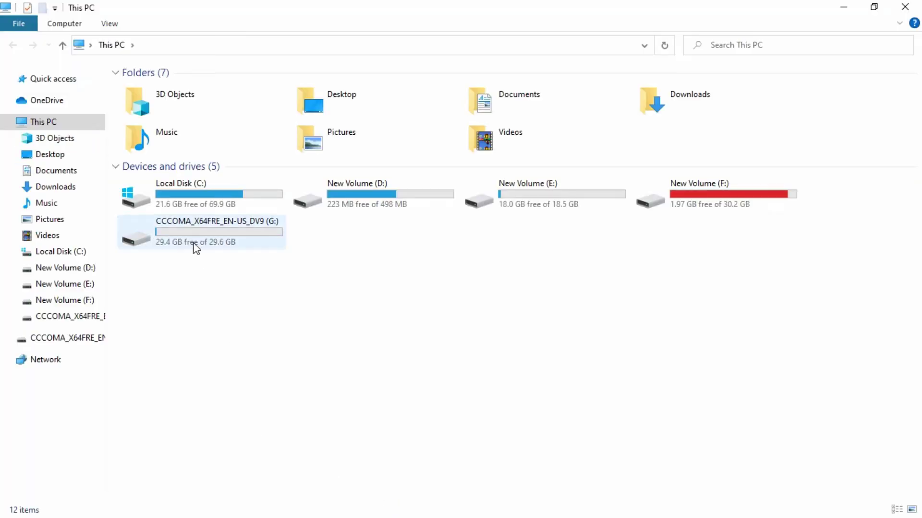
double_click(196, 248)
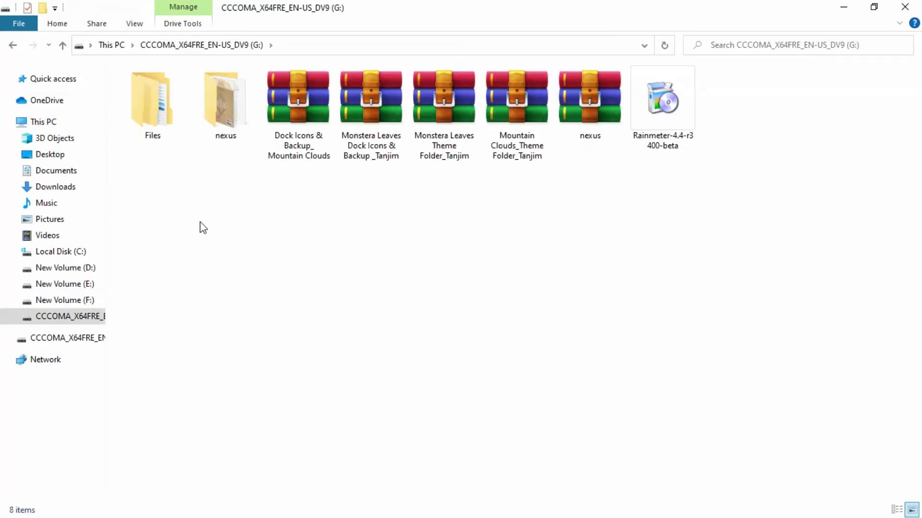
click(186, 125)
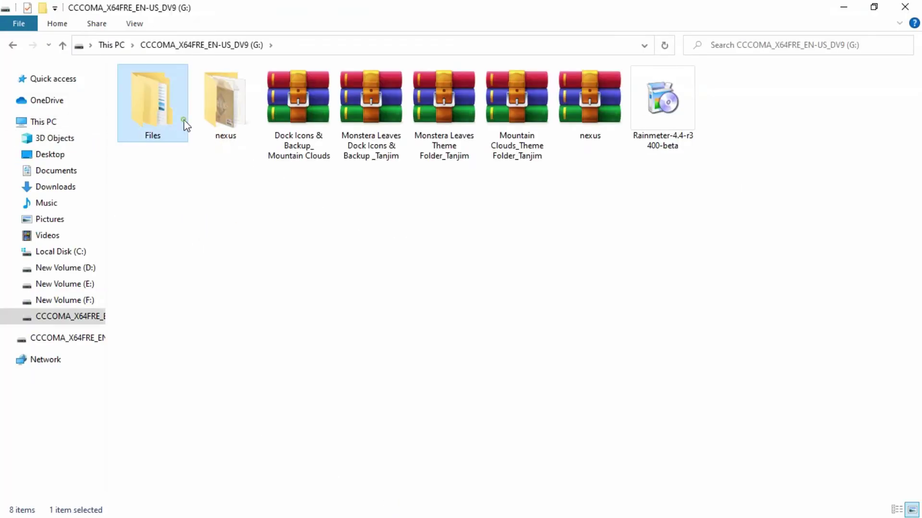
double_click(187, 126)
right_click(259, 187)
mouse_move(298, 201)
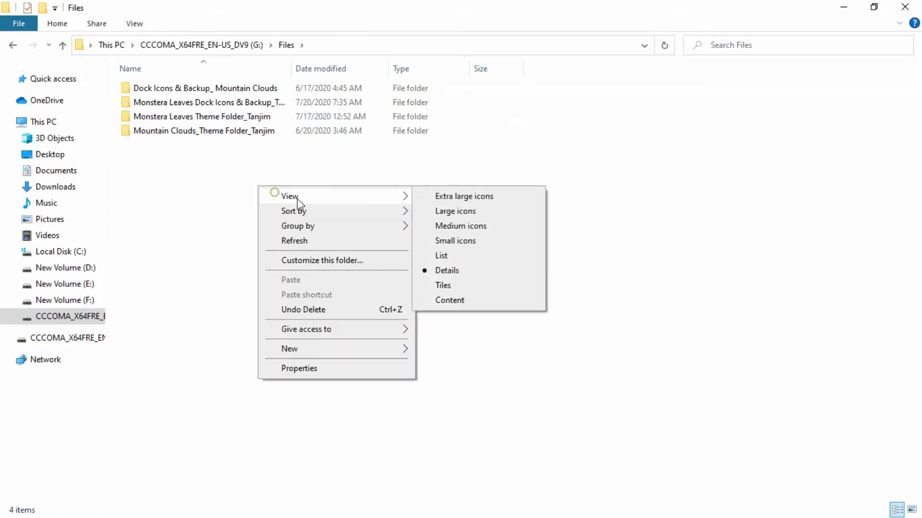
click(439, 215)
right_click(438, 217)
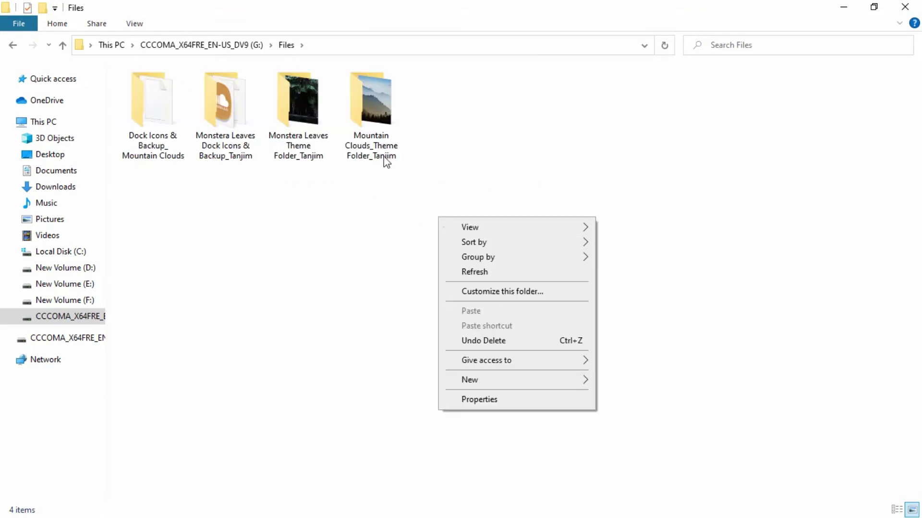
Open the Monstera Leaves Theme Folder and display its contents as large icons.
double_click(324, 157)
right_click(363, 191)
mouse_move(381, 201)
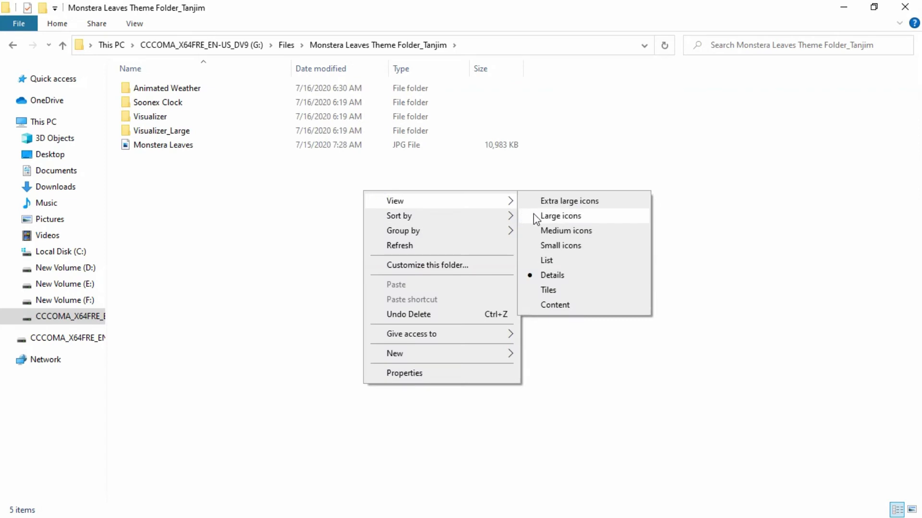
click(534, 215)
Set the Monstera Leaves image as the desktop background and minimize the folder window.
right_click(428, 116)
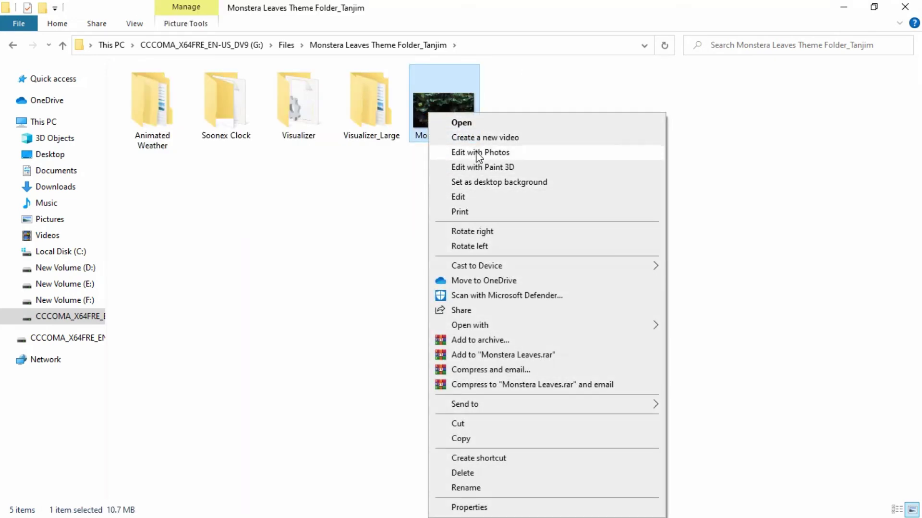
click(484, 182)
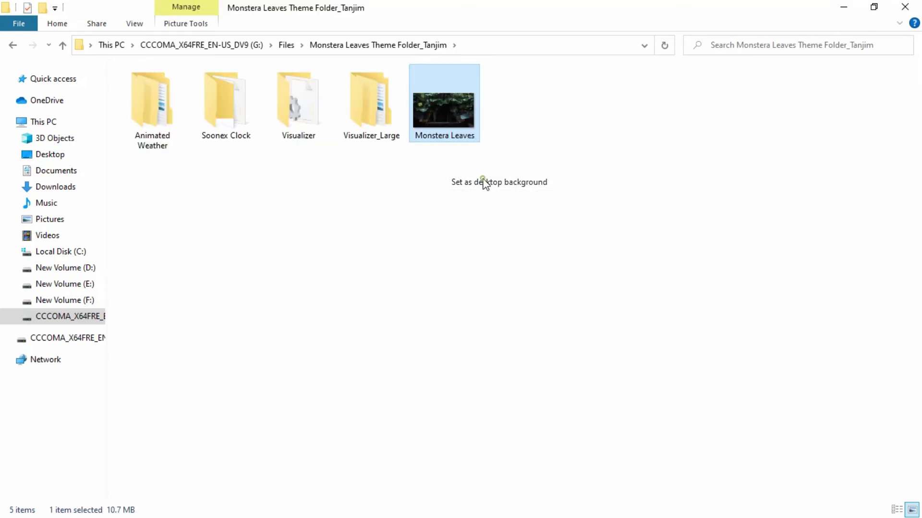
click(847, 6)
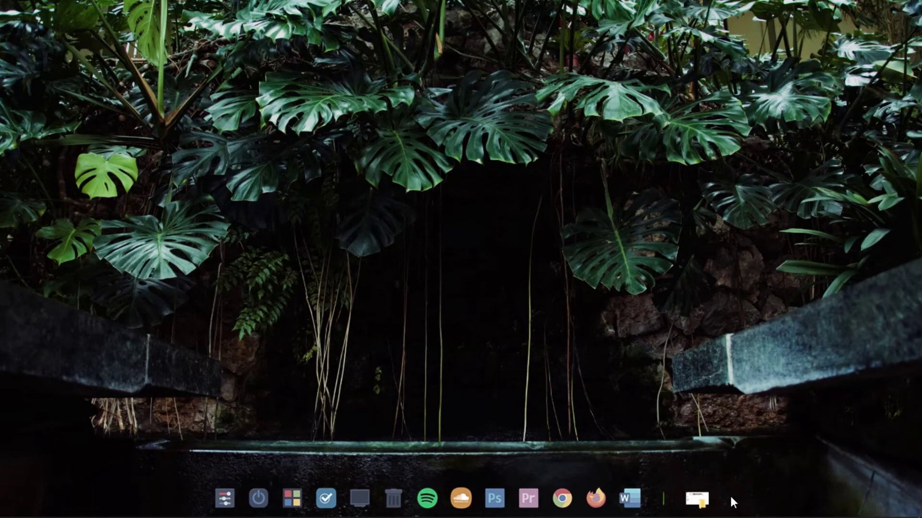
Restore the Monstera Leaves Theme Folder window and copy the Animated Weather, Soonex Clock, Visualizer and Visualizer_Large folders.
click(698, 498)
click(283, 230)
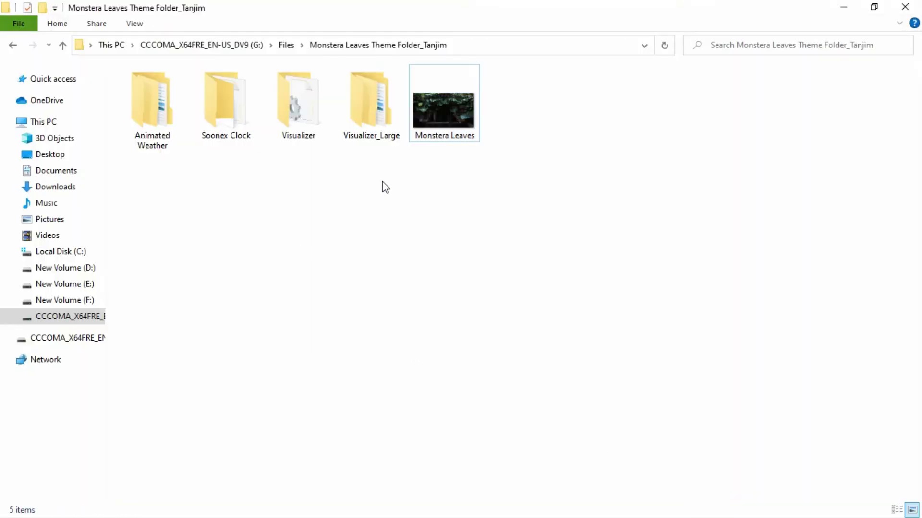
drag(276, 141, 156, 123)
right_click(156, 122)
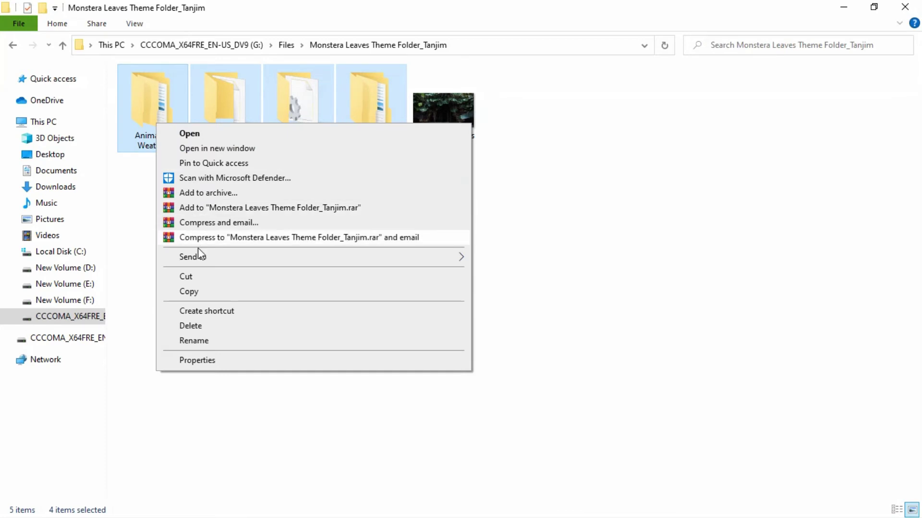
click(197, 291)
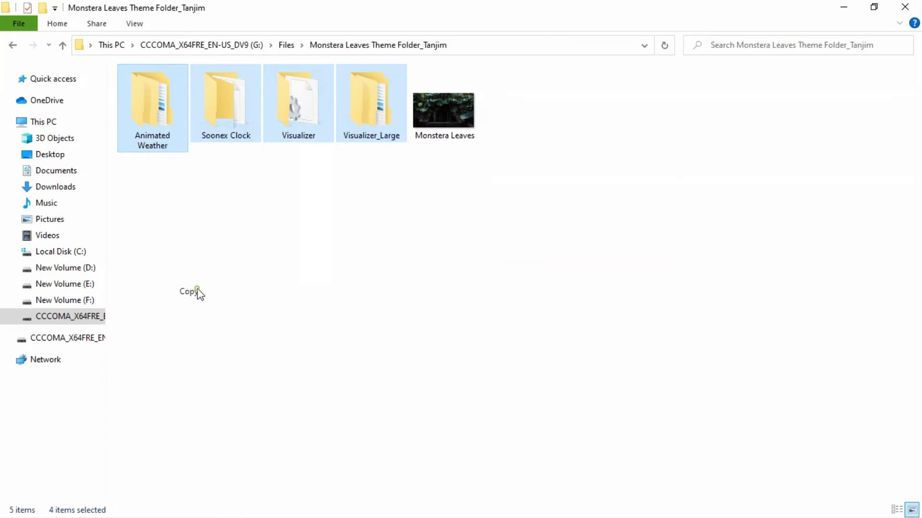
click(82, 172)
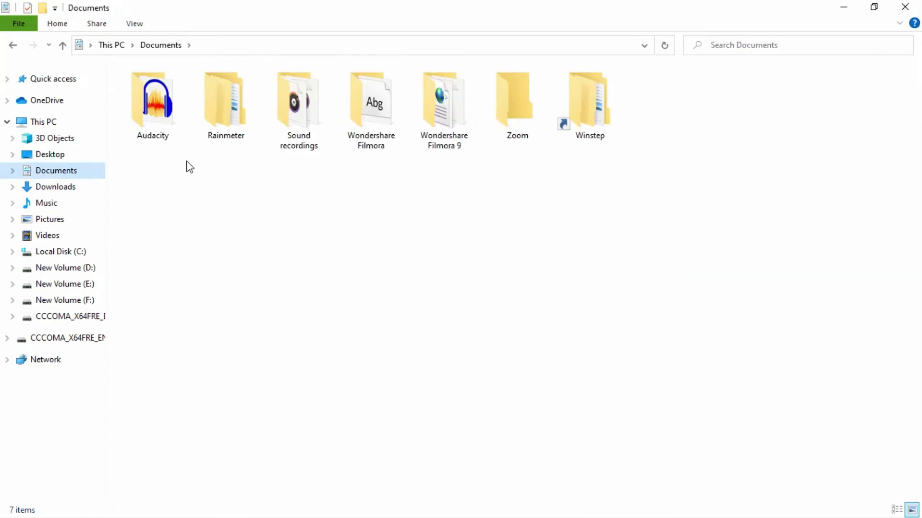
click(245, 140)
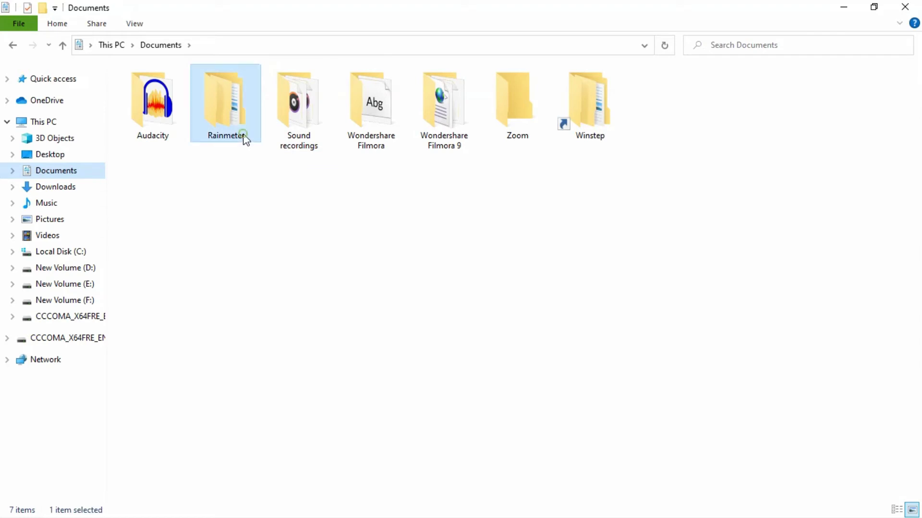
double_click(245, 139)
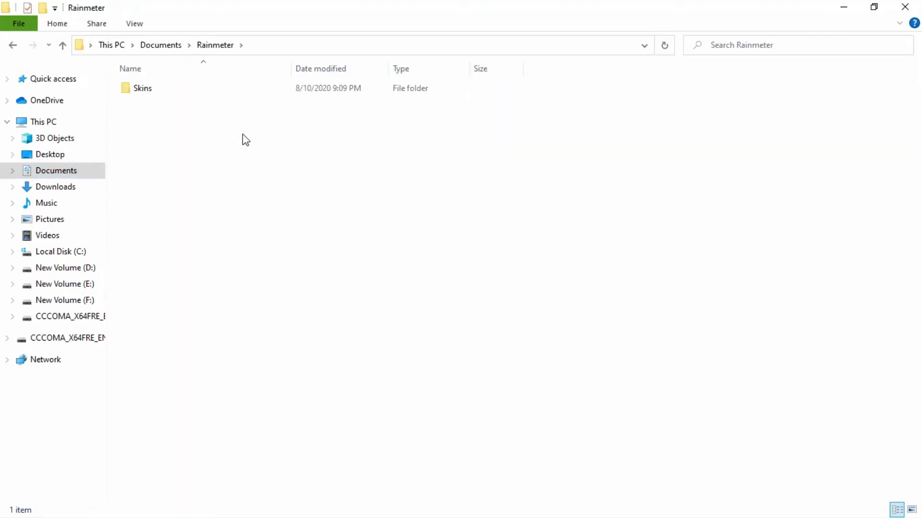
double_click(206, 93)
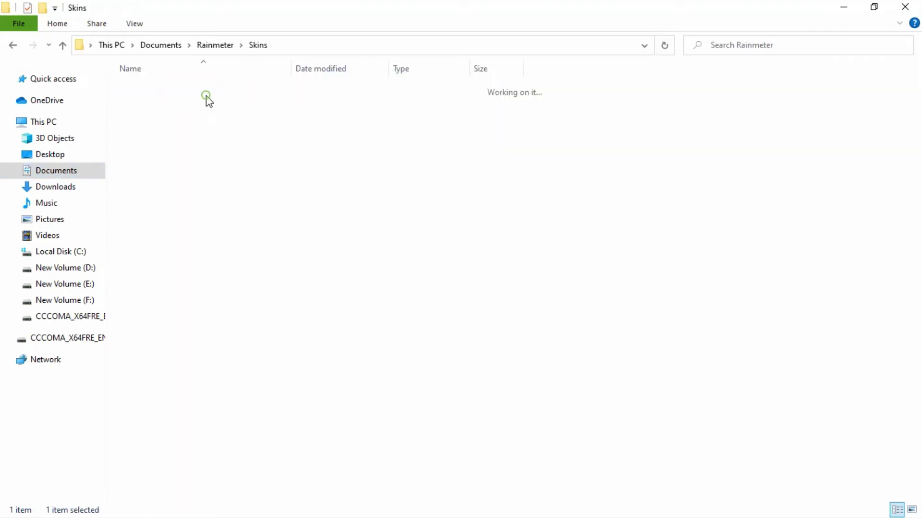
right_click(242, 292)
drag(183, 327, 175, 103)
right_click(173, 144)
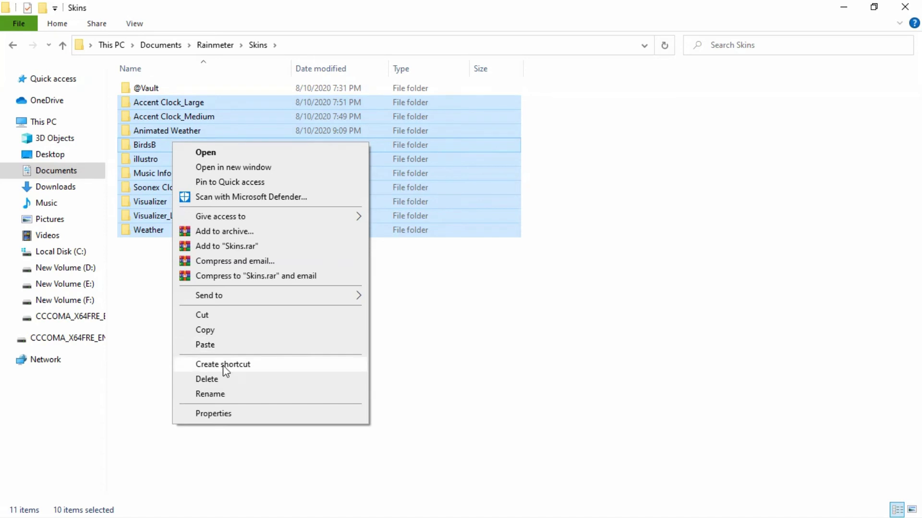
click(224, 377)
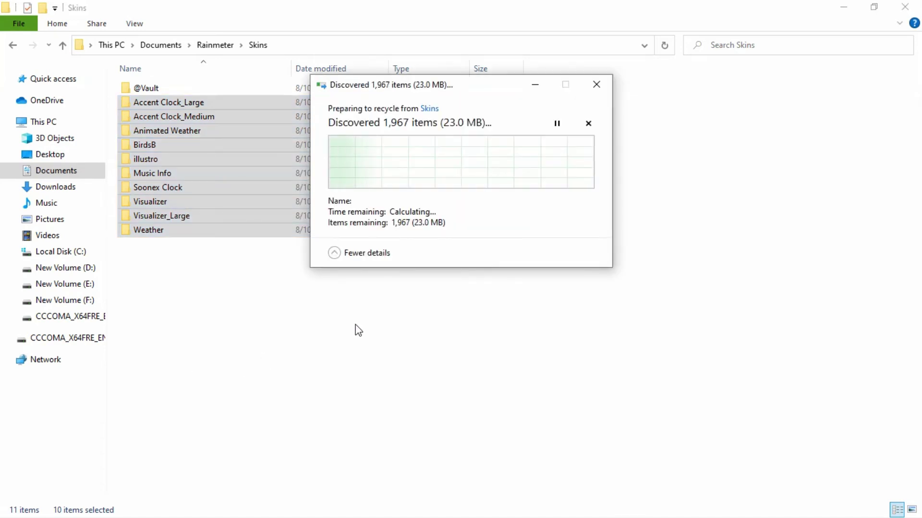
Paste the copied skin folders into the Skins folder and close the window.
right_click(209, 225)
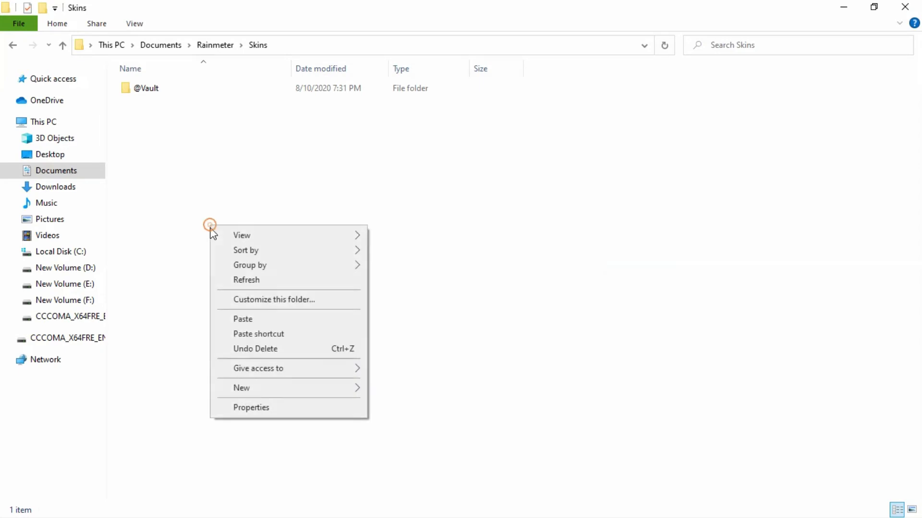
click(250, 313)
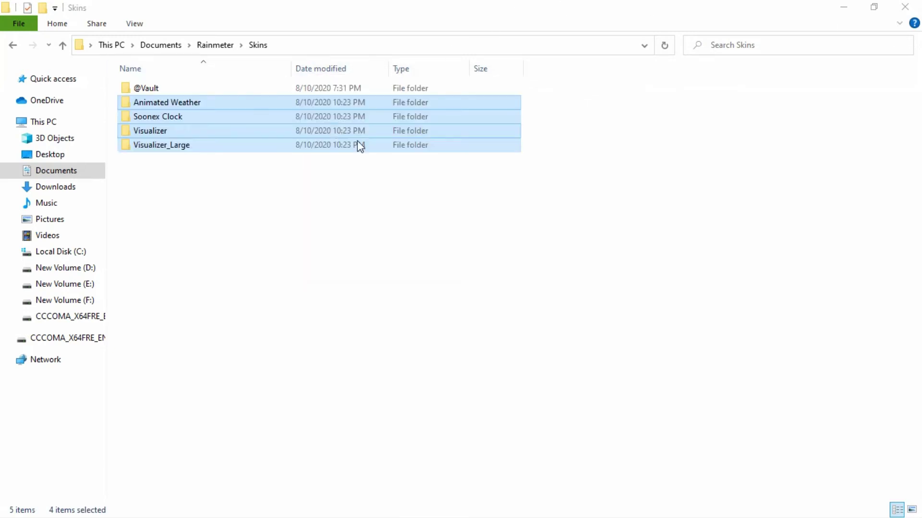
right_click(334, 215)
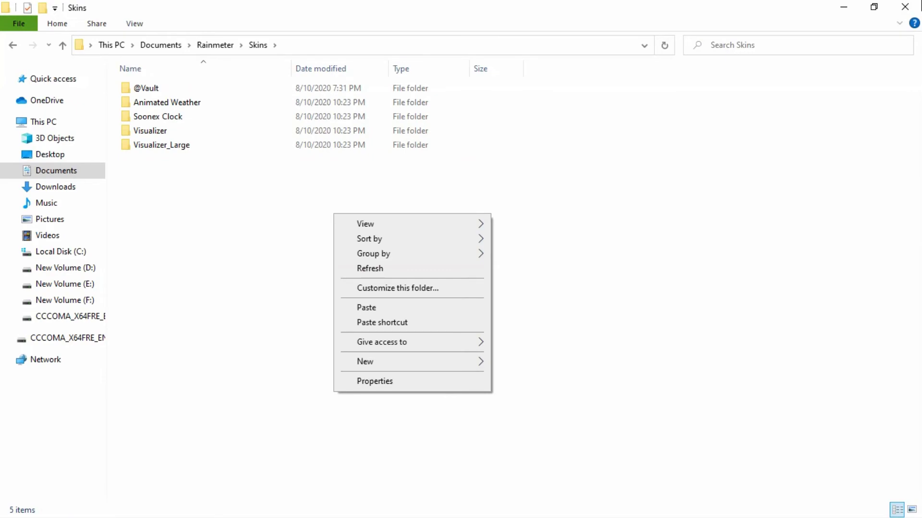
click(915, 8)
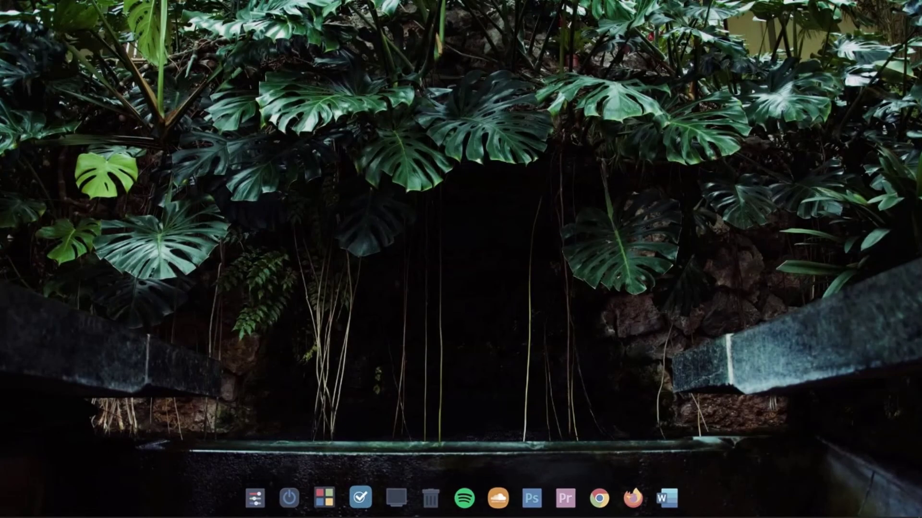
Launch Rainmeter and move the Soonex clock to the middle of the desktop.
mouse_move(349, 516)
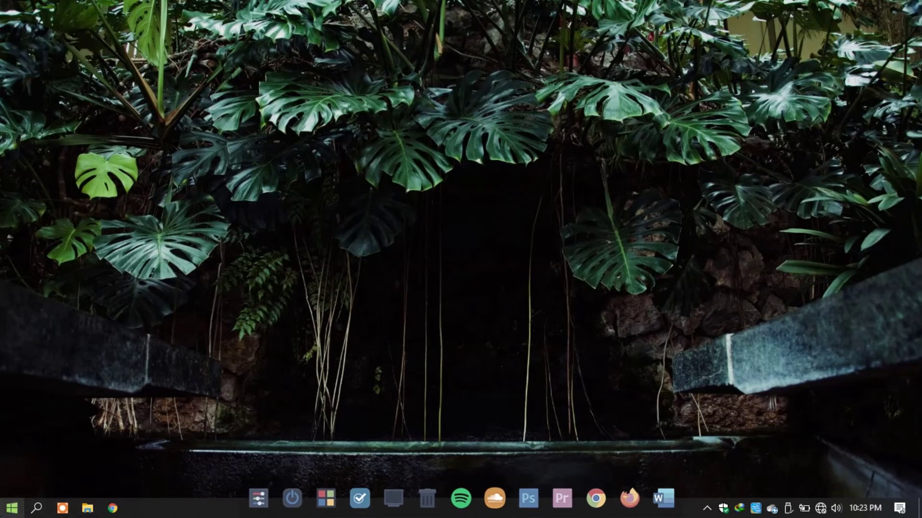
click(12, 507)
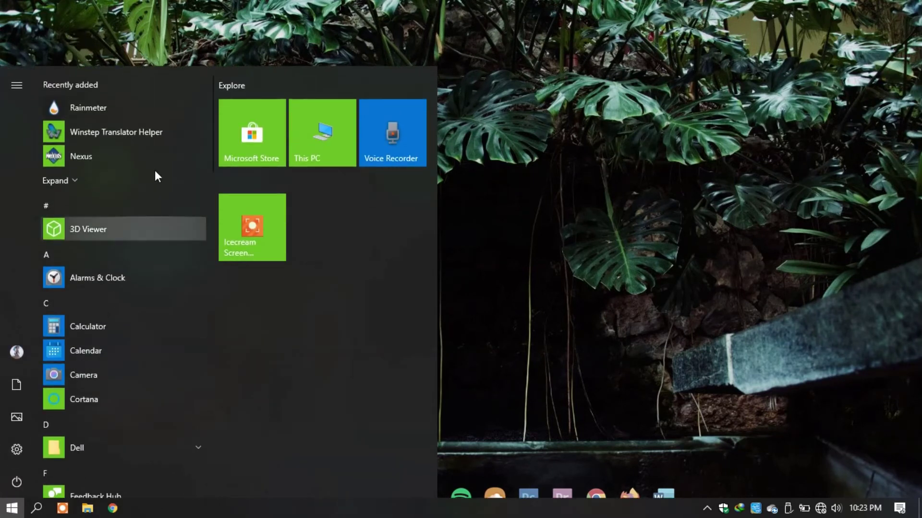
click(104, 107)
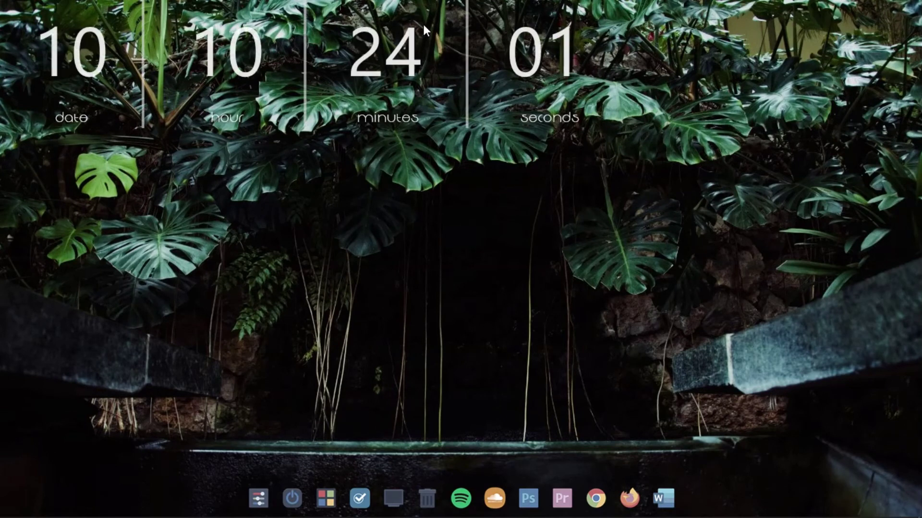
drag(468, 6, 629, 229)
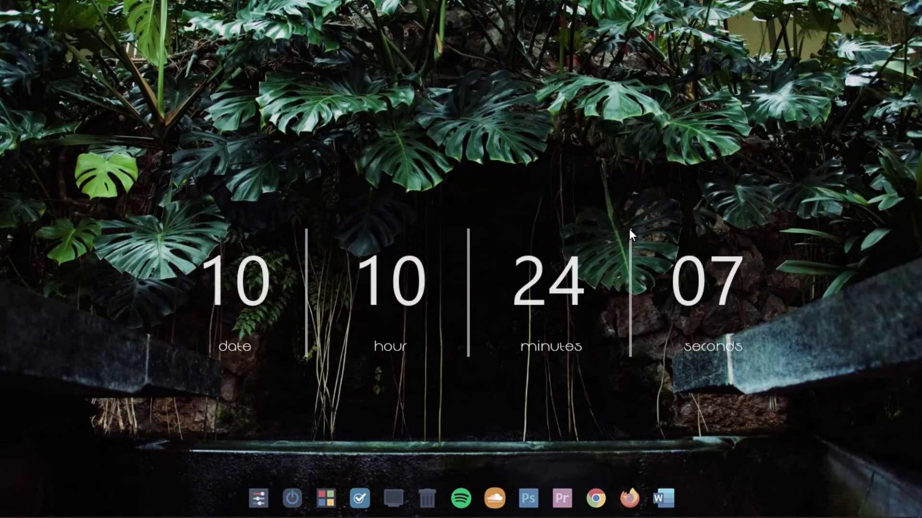
Open the Rainmeter manager, then unload the Soonex Clock skin from the desktop and minimize the manager.
mouse_move(697, 514)
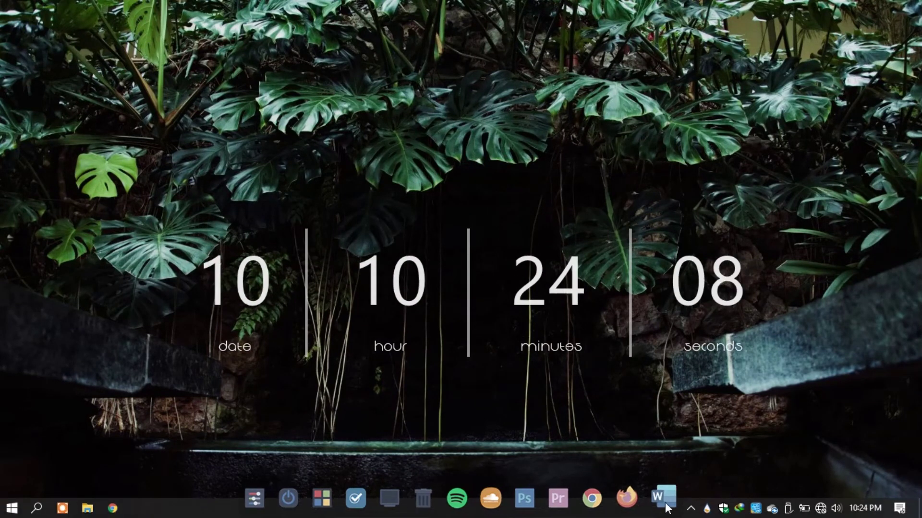
click(705, 510)
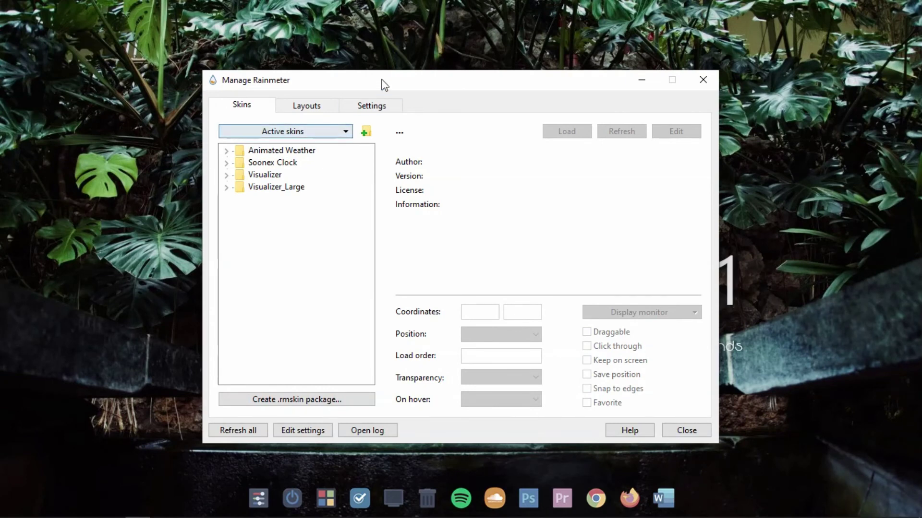
drag(384, 86, 390, 249)
right_click(467, 230)
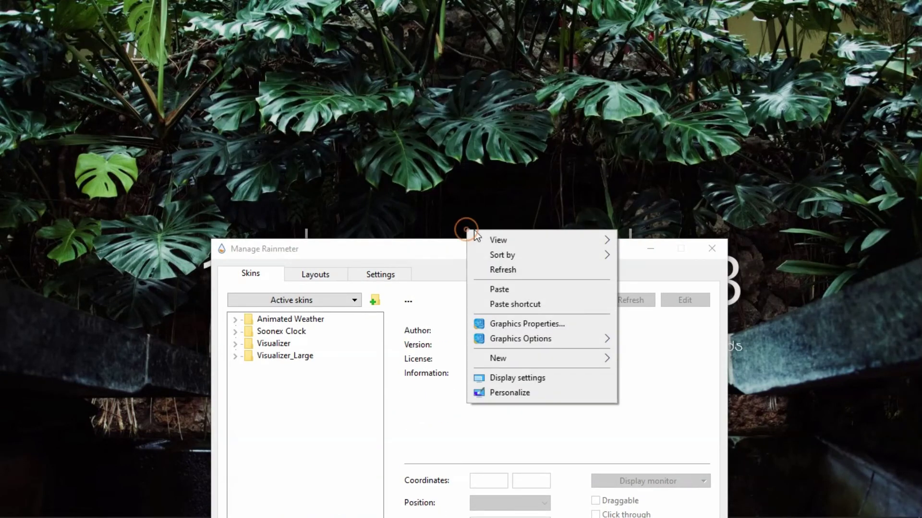
right_click(633, 235)
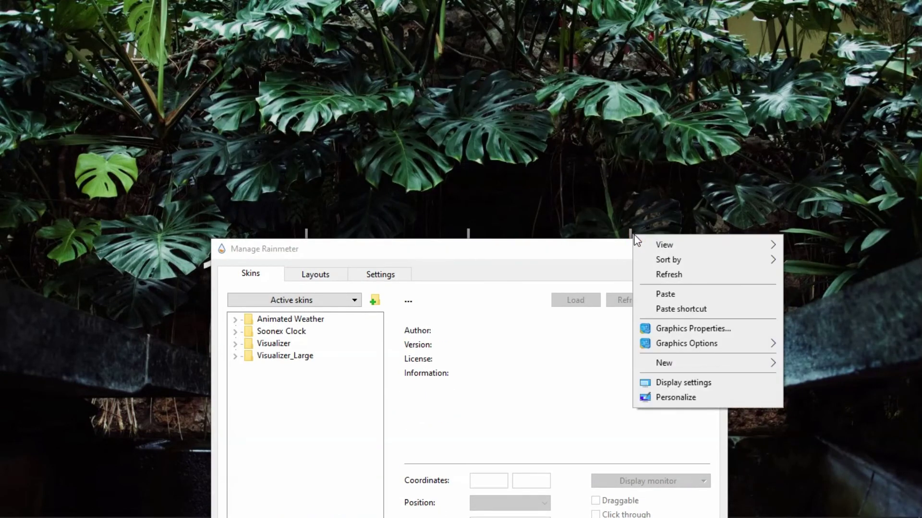
right_click(631, 236)
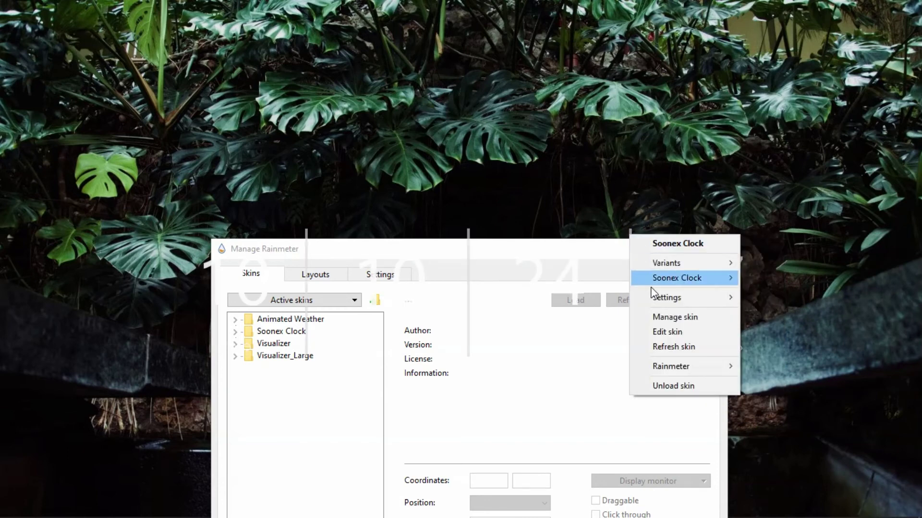
click(663, 381)
click(649, 250)
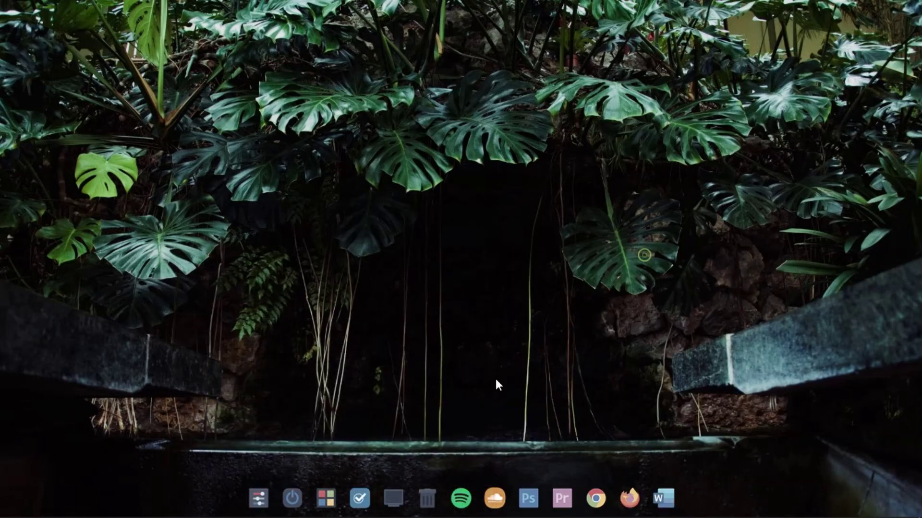
Restore the Manage Rainmeter window and refresh all skins.
mouse_move(663, 517)
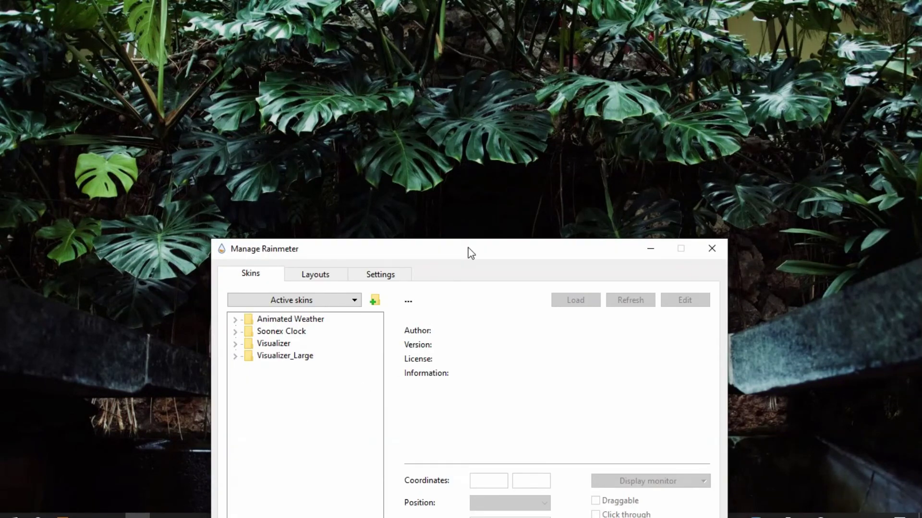
drag(467, 248, 531, 19)
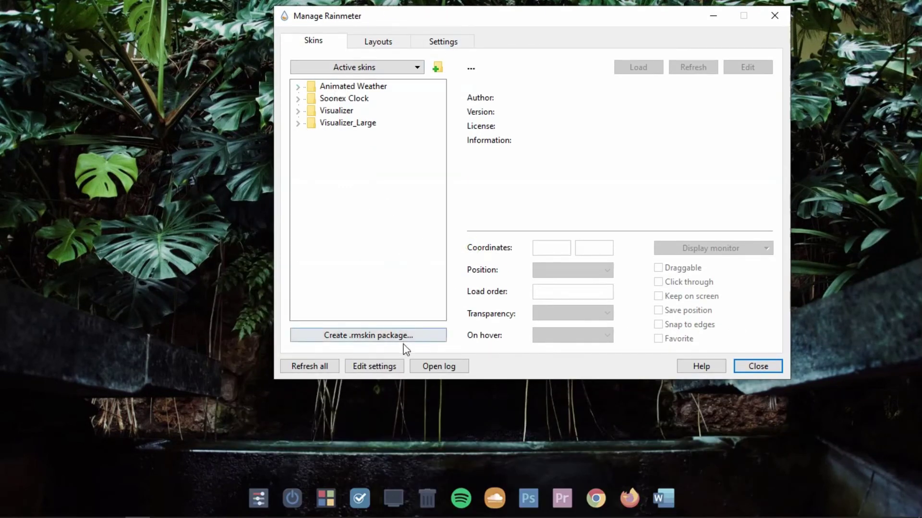
click(310, 367)
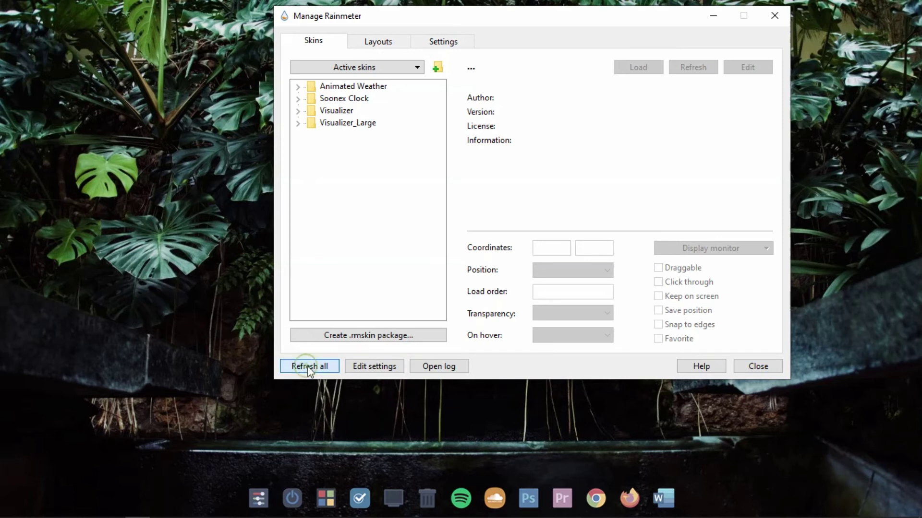
click(309, 366)
Load the Soonex Clock.ini skin, set its position to On desktop and refresh it.
double_click(351, 86)
double_click(350, 111)
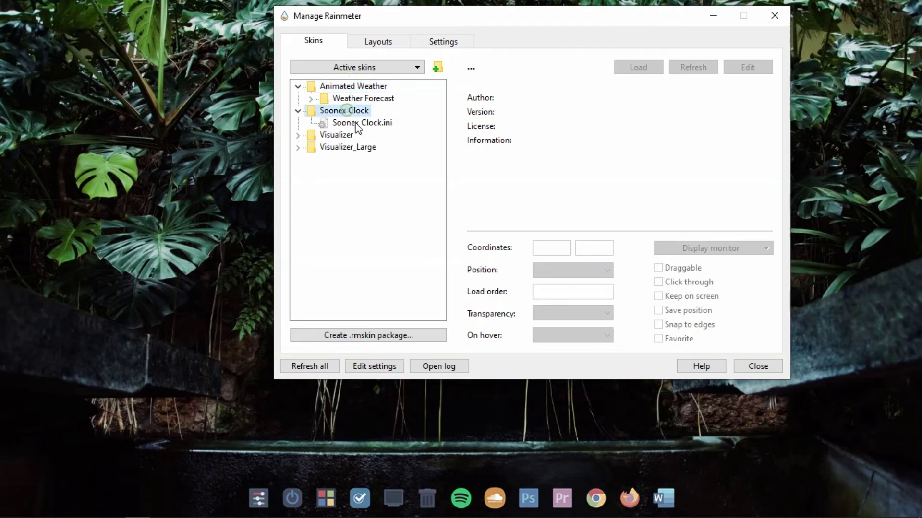
click(350, 123)
click(653, 69)
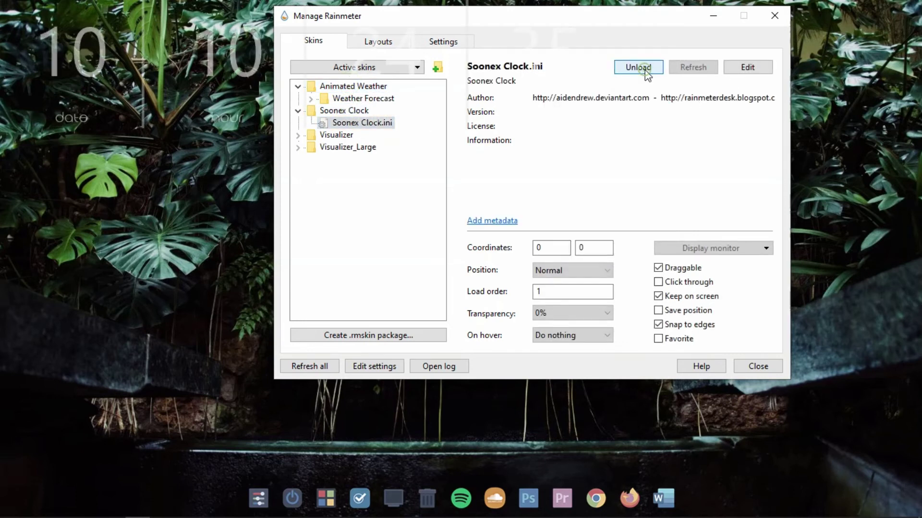
click(588, 270)
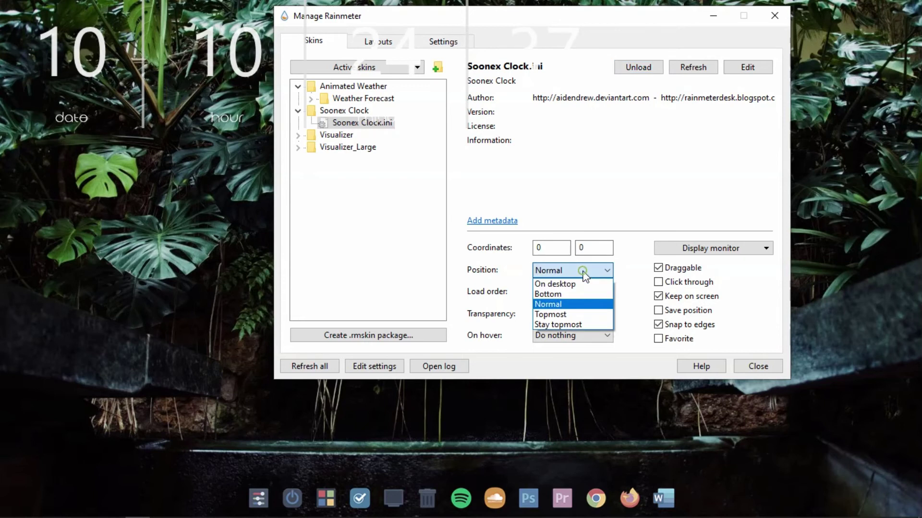
click(586, 282)
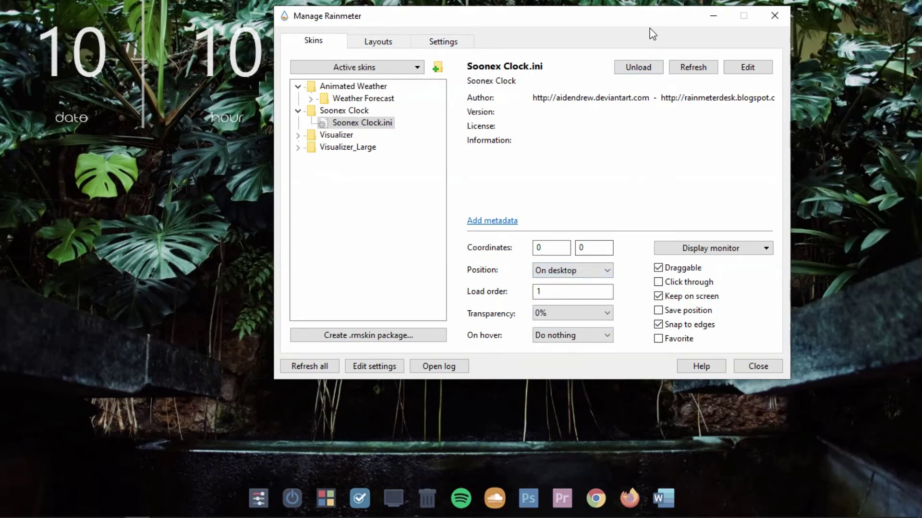
click(678, 73)
Centre the Soonex clock on the desktop at about coordinates 246, 260, with Click through and Save position enabled.
drag(653, 19, 590, 340)
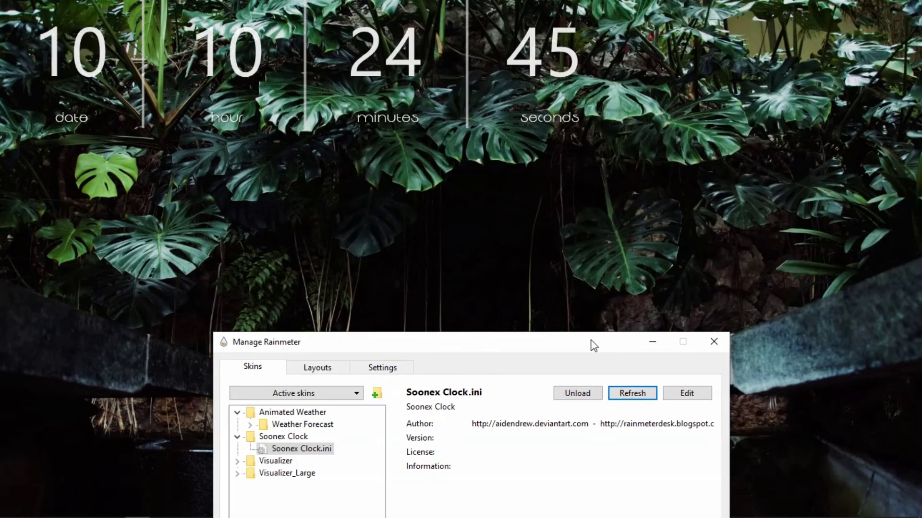
drag(469, 5, 632, 169)
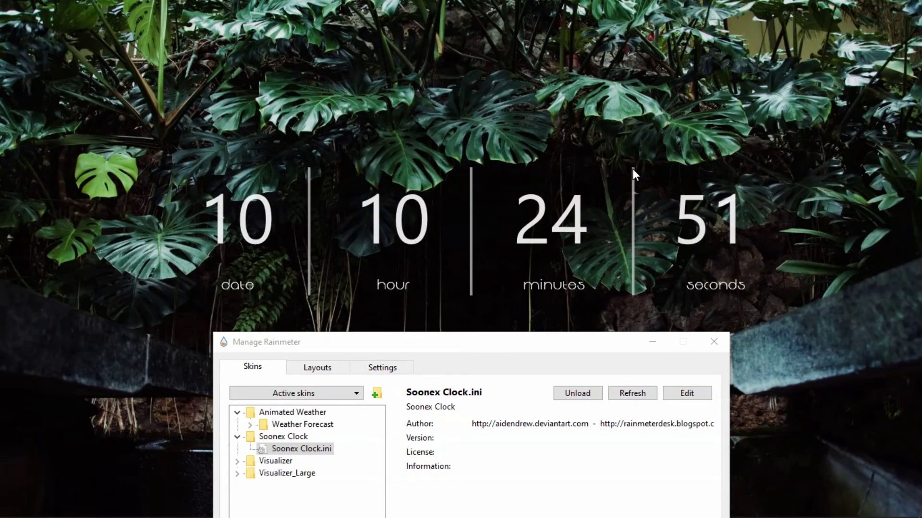
drag(632, 169, 632, 176)
drag(587, 334, 588, 114)
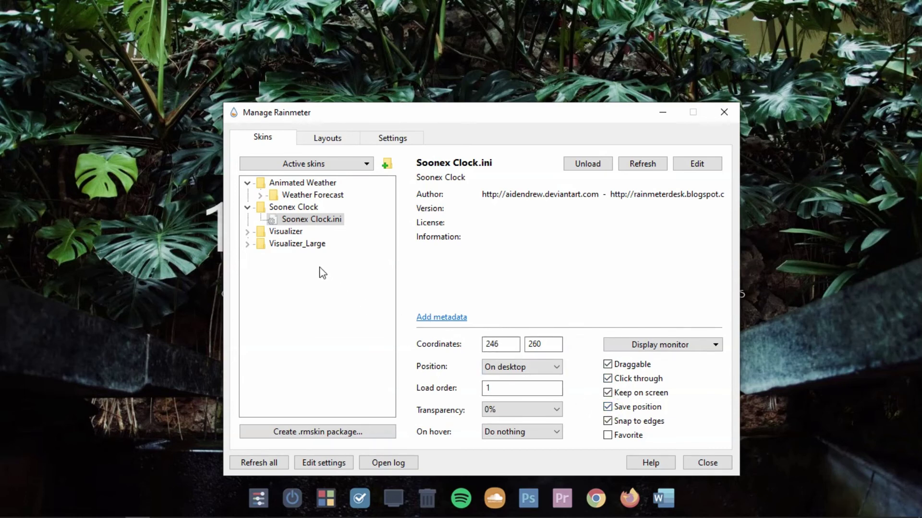
Unload the Visualizer.ini skin in the Visualizer_Large\Visualizer folder.
double_click(294, 245)
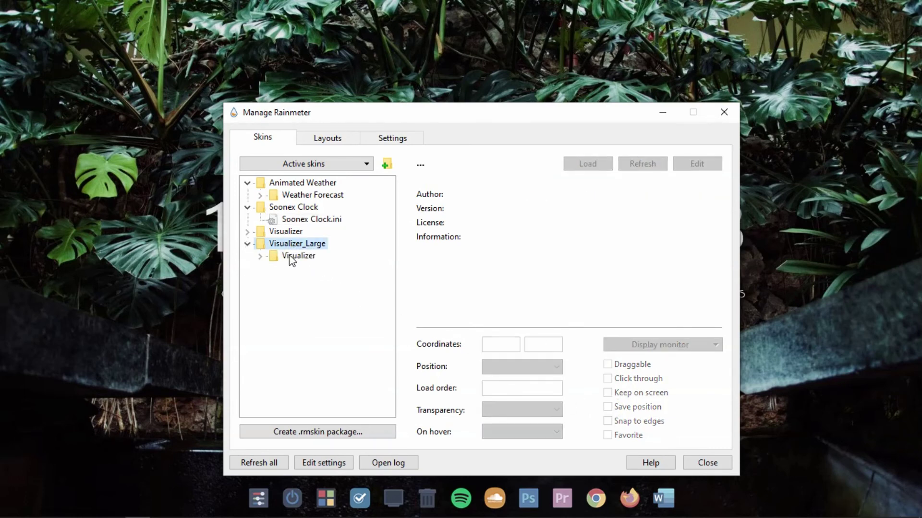
double_click(291, 257)
click(298, 268)
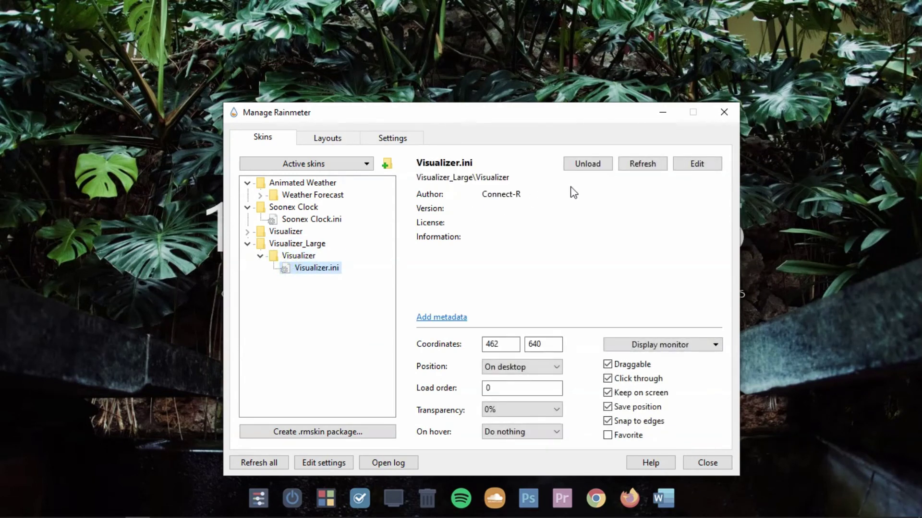
click(595, 166)
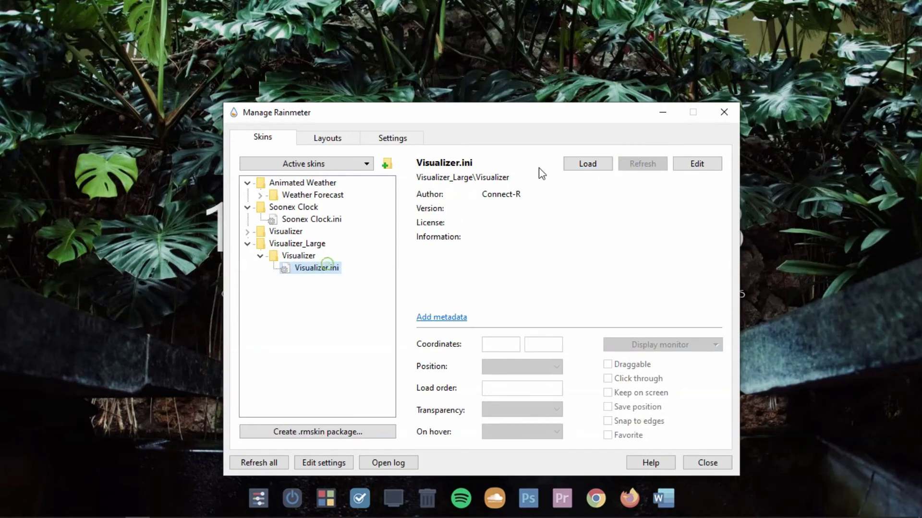
Load and refresh the Visualizer_Large Visualizer.ini skin with Click through off and Save position on, and minimize the manager.
click(580, 165)
click(640, 168)
drag(615, 120, 557, 62)
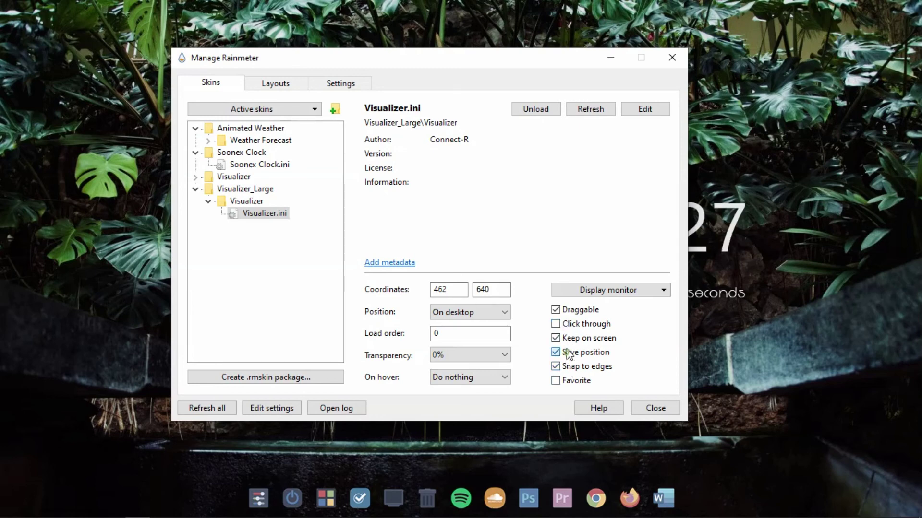
click(602, 61)
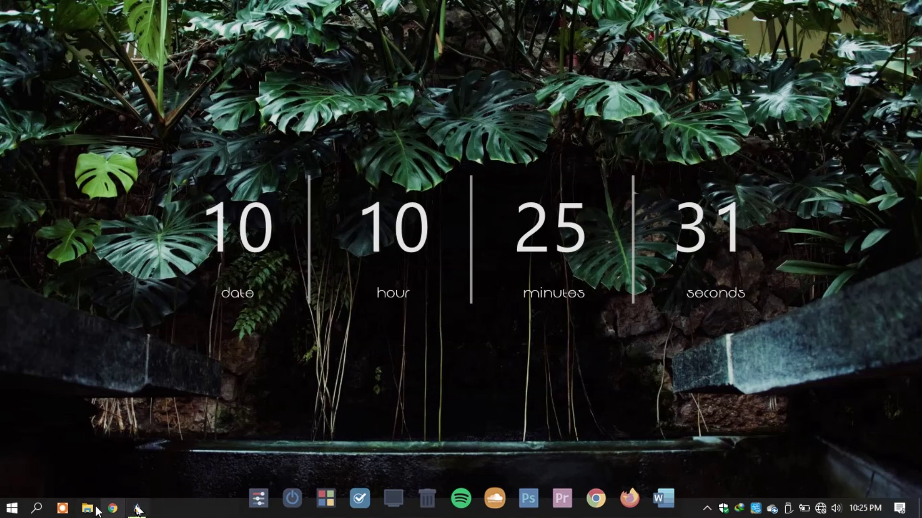
Play Home_for_the_Holidays from the Music folder of This PC, then minimize Groove Music and close the folder window.
click(398, 502)
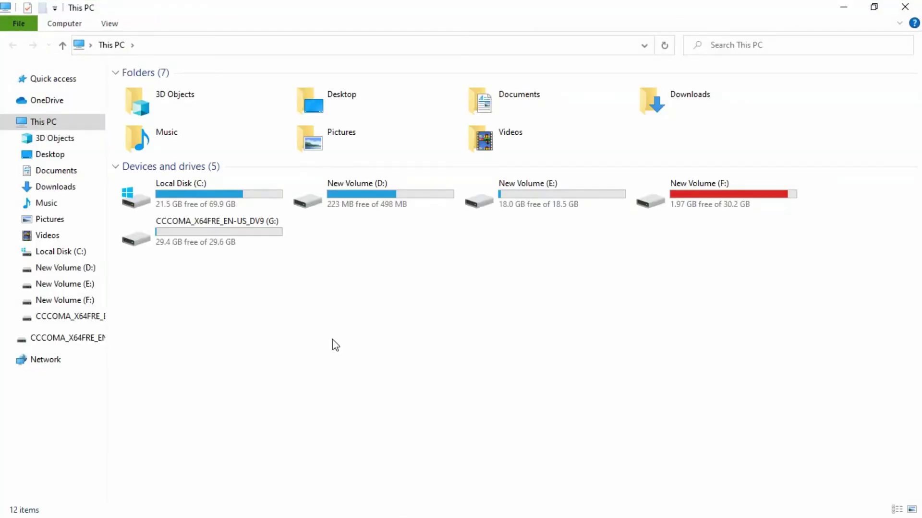
double_click(253, 144)
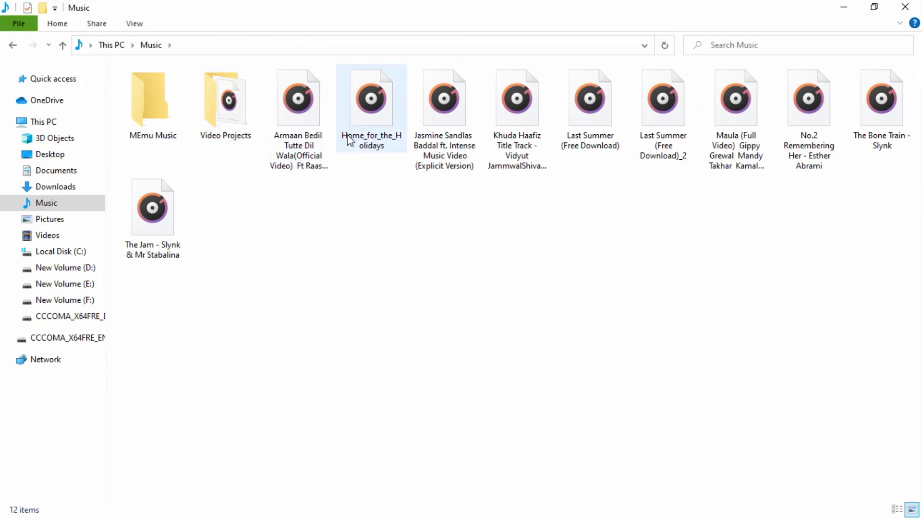
double_click(361, 137)
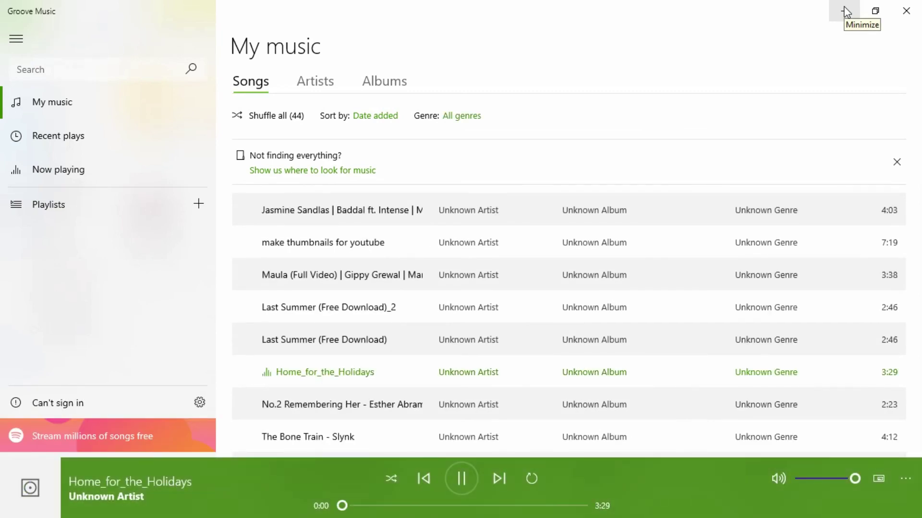
click(846, 13)
click(907, 11)
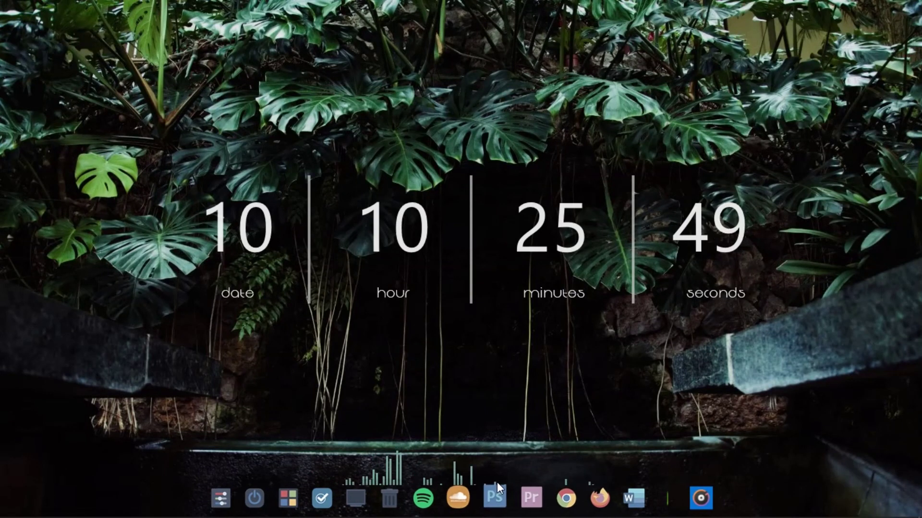
Move the visualizer skin on the desktop so its bars sit roughly centred just above the dock.
drag(408, 468, 434, 471)
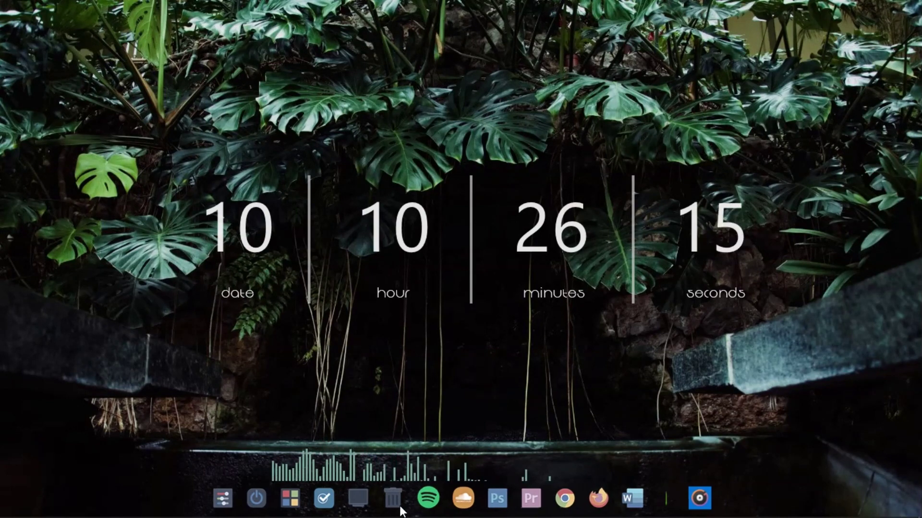
Restore Groove Music and minimize it again, then close it from its entry in the dock.
click(166, 510)
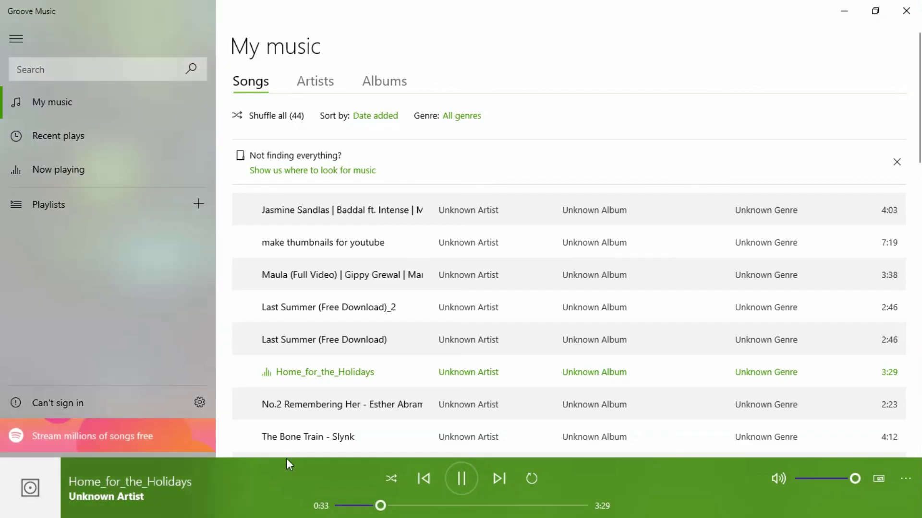
click(844, 11)
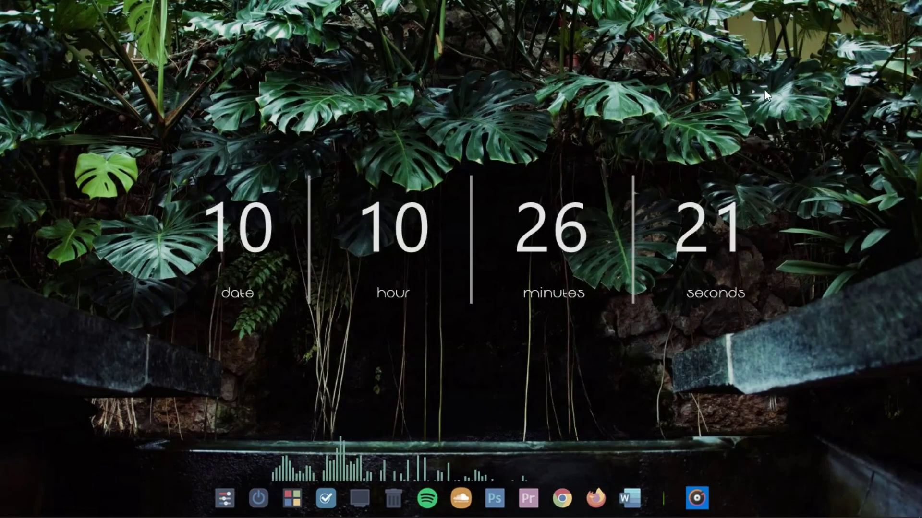
right_click(691, 500)
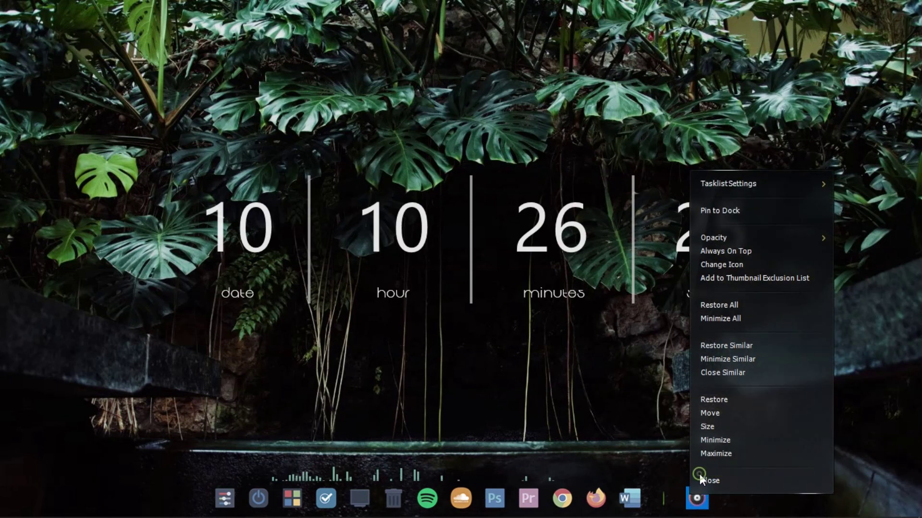
click(715, 440)
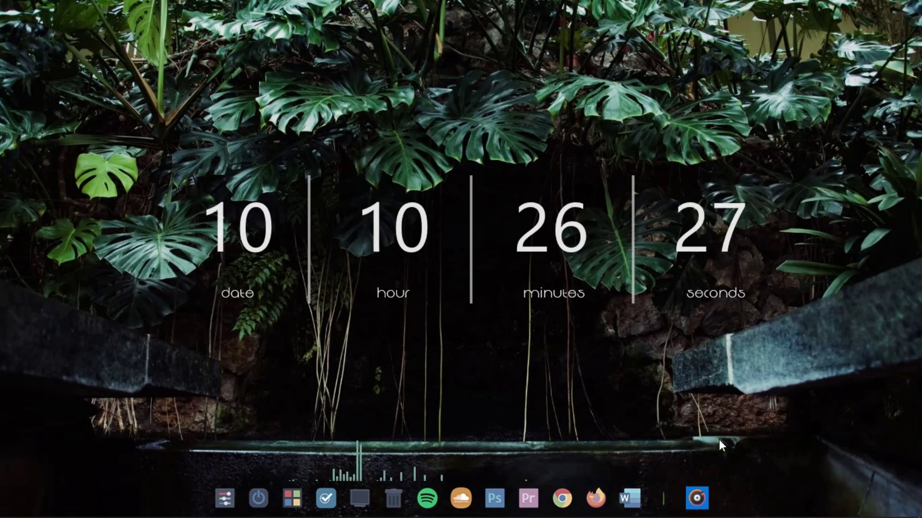
right_click(694, 502)
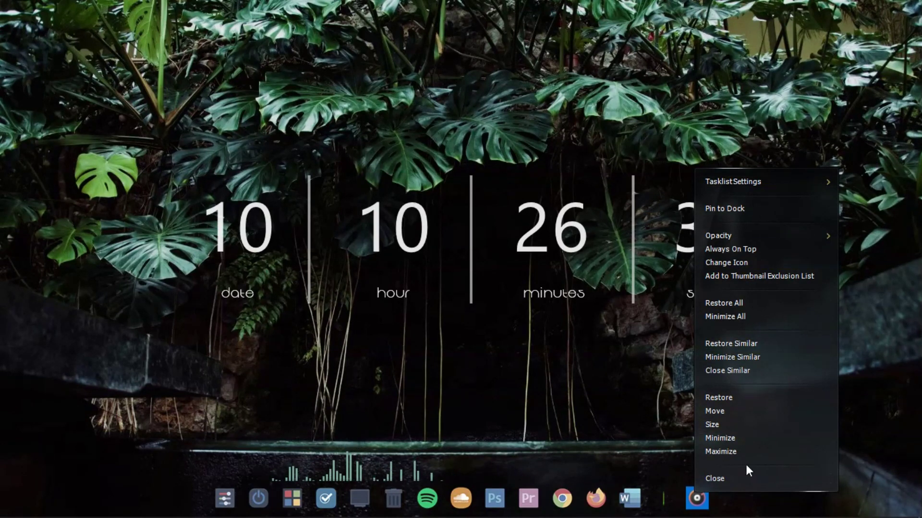
click(738, 479)
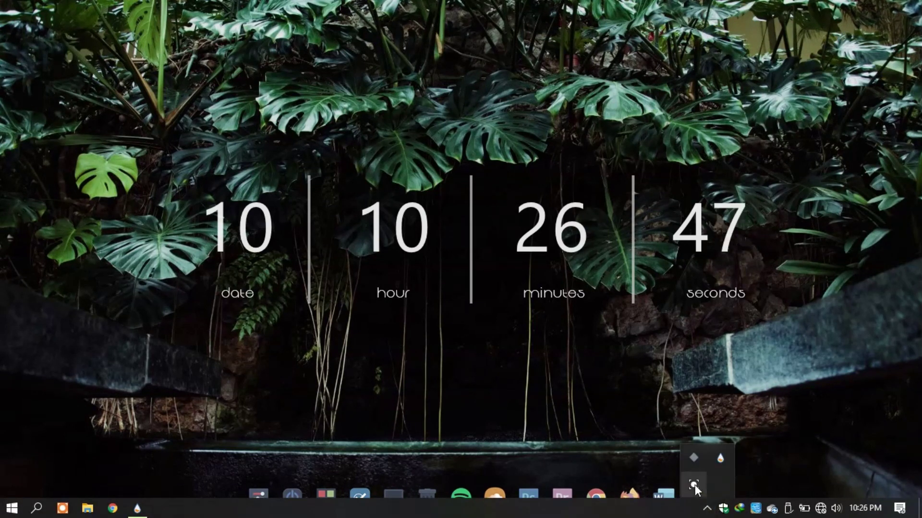
mouse_move(695, 486)
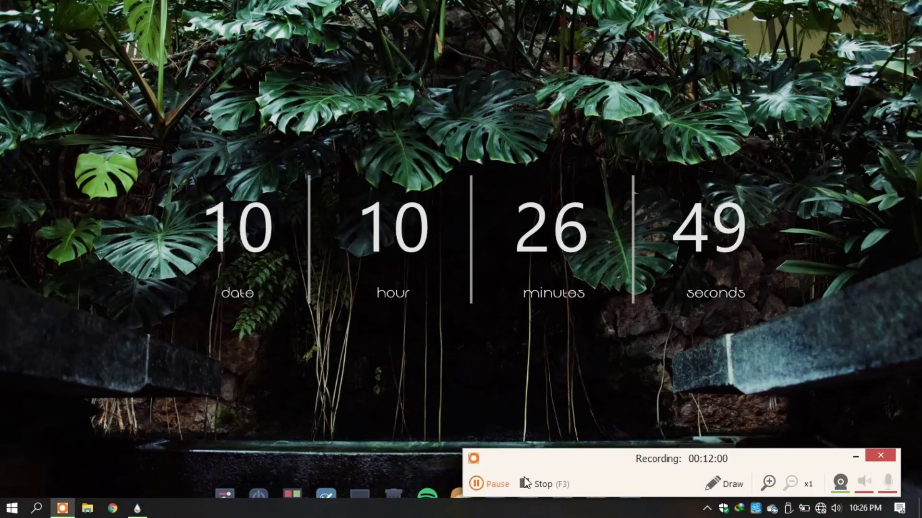